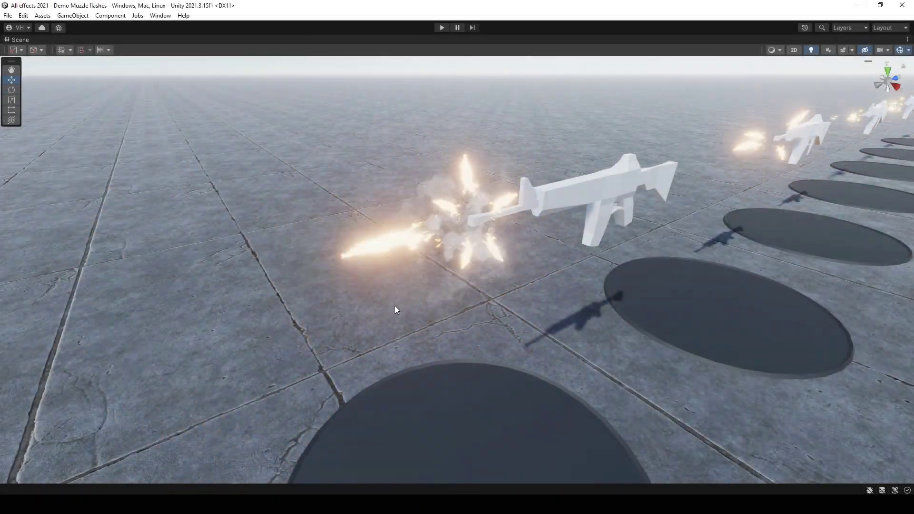
left_click_drag(551, 351, 559, 344, "alt")
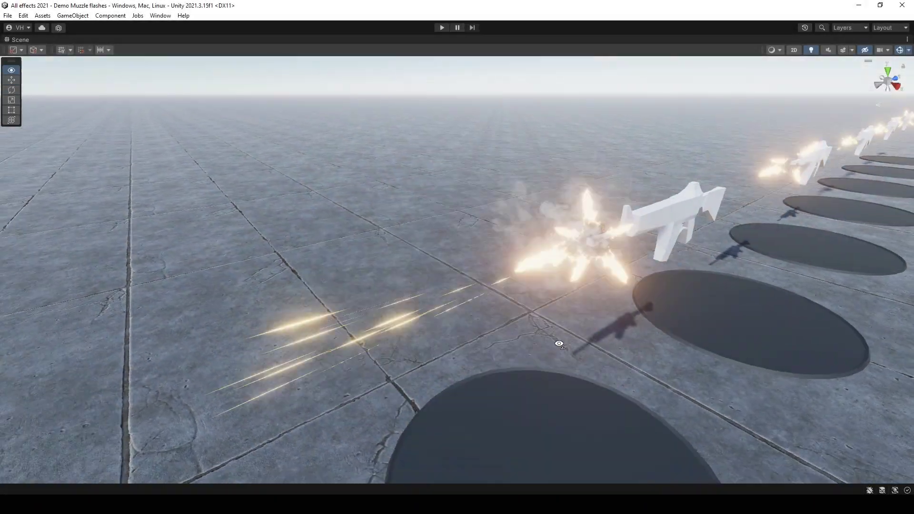
right_click_drag(559, 343, 562, 340)
key("d")
right_click_drag(413, 250, 390, 241)
key("a")
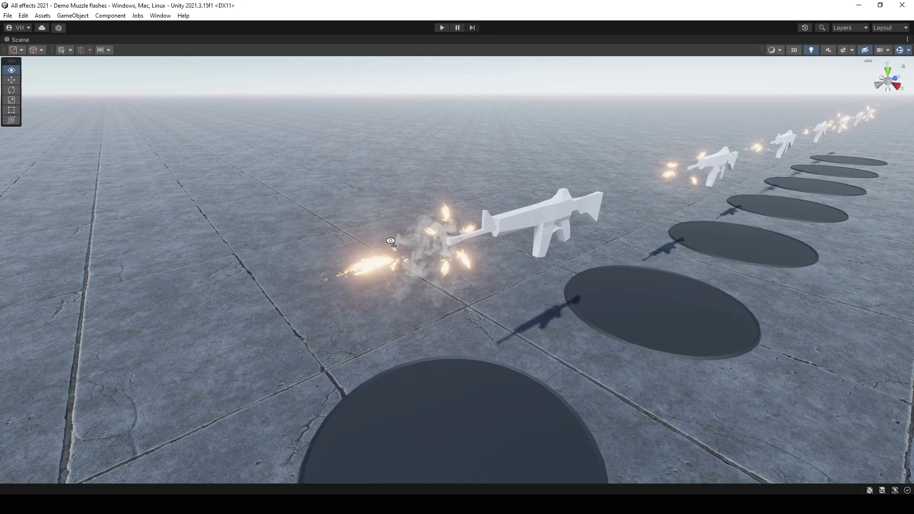
left_click_drag(391, 242, 445, 248, "alt")
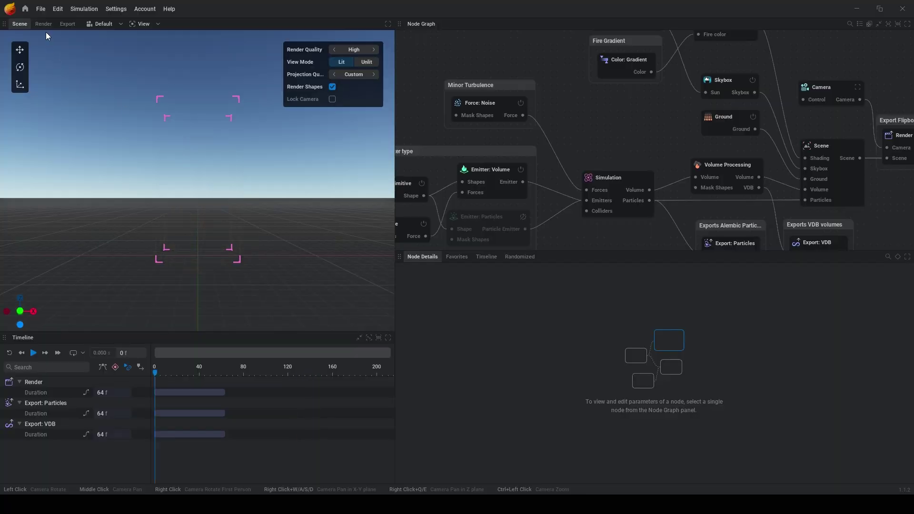
Open the Muzzle Flash 2 preset as the project and run its simulation to frame 6.
left_click(25, 9)
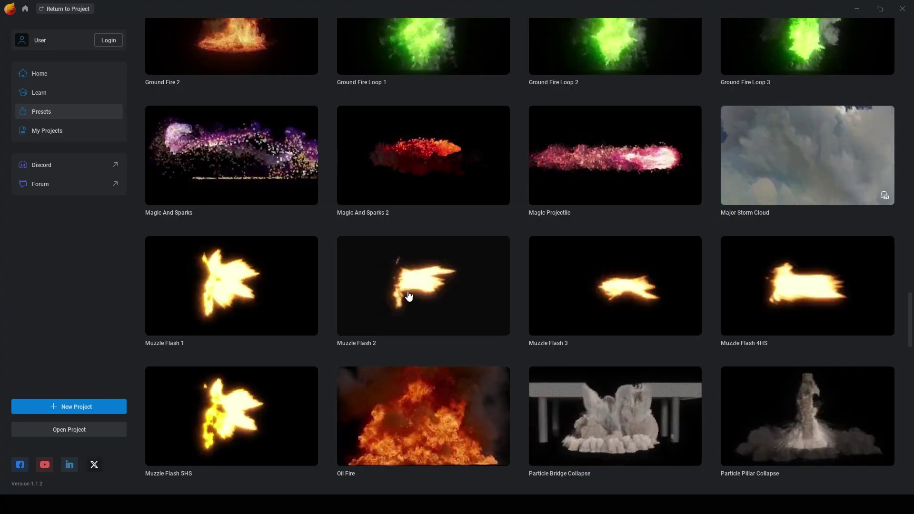
left_click(408, 299)
key("space")
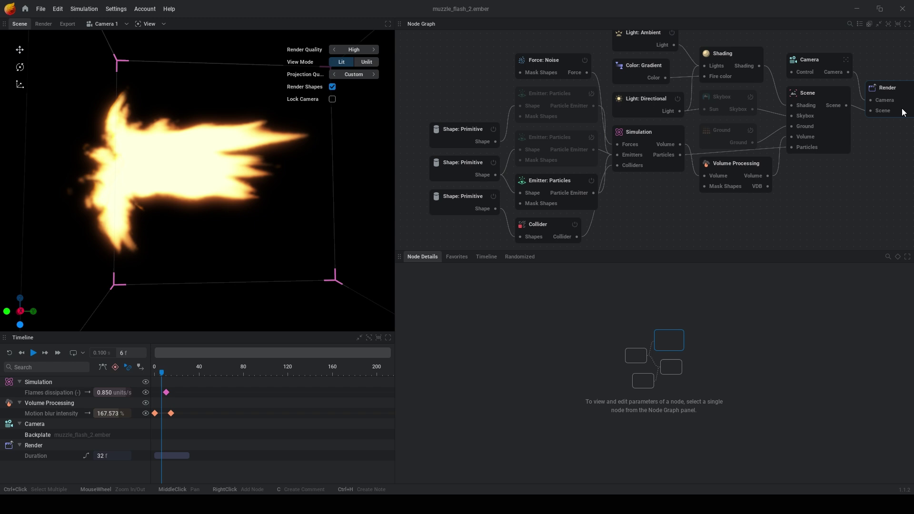
In the Render node's export settings, set the flipbook rows to 2 and the flipbook size to 1024 by 512.
left_click(903, 112)
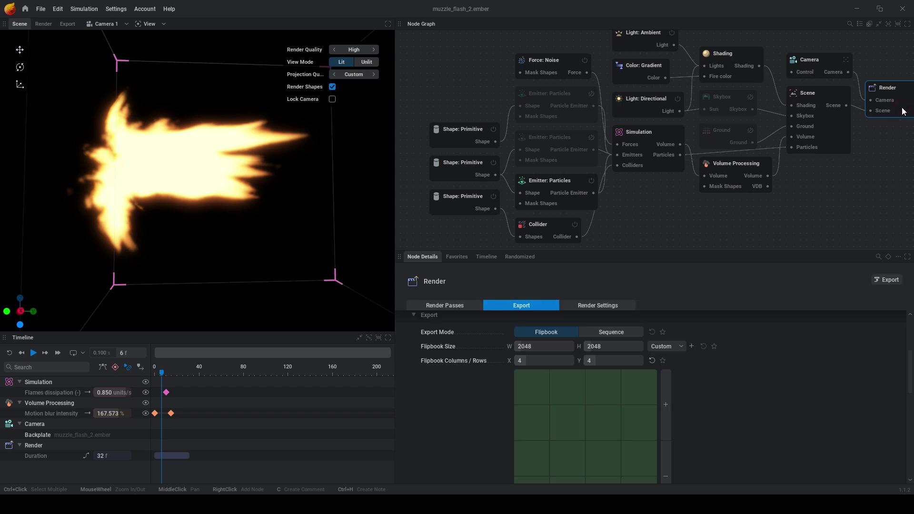
left_click(598, 362)
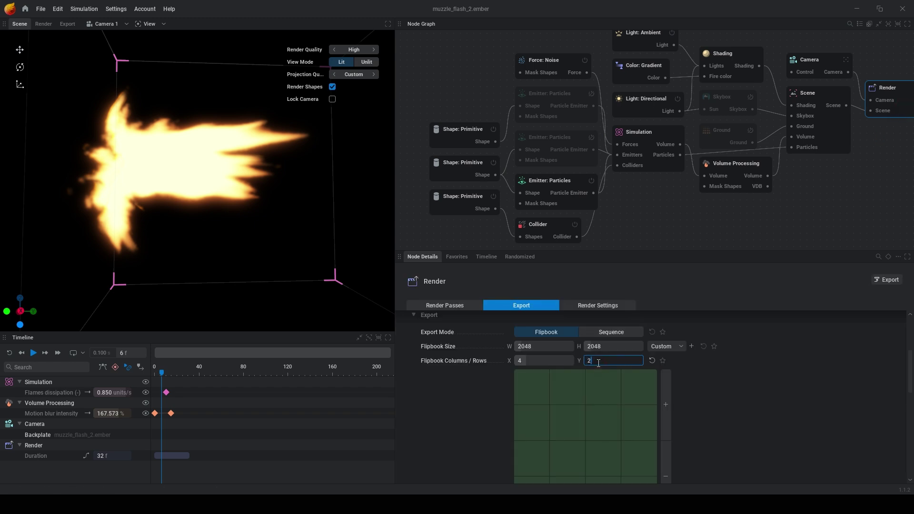
key("Return")
left_click(604, 342)
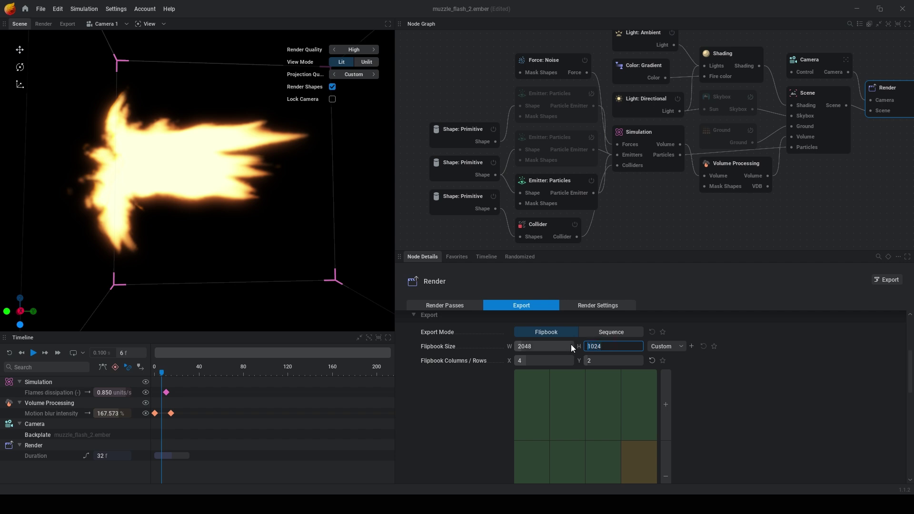
type("512")
left_click(563, 348)
type("10")
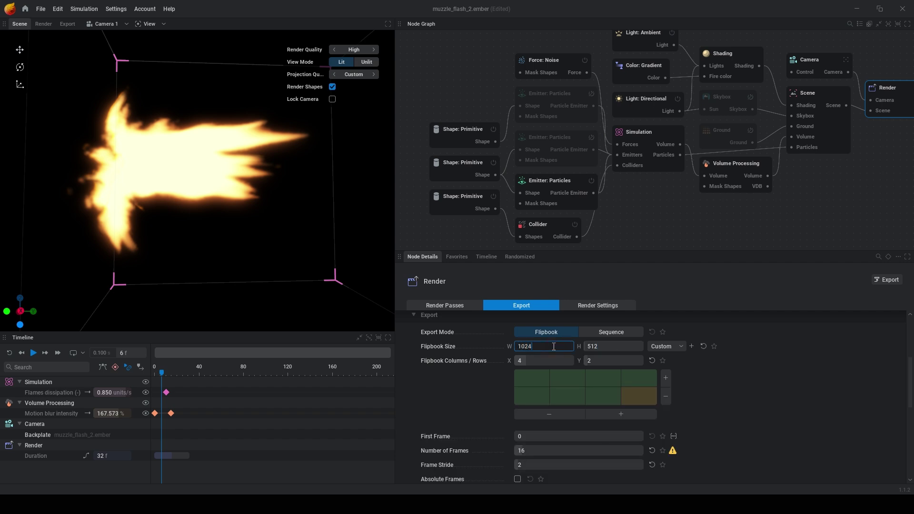
key("Return")
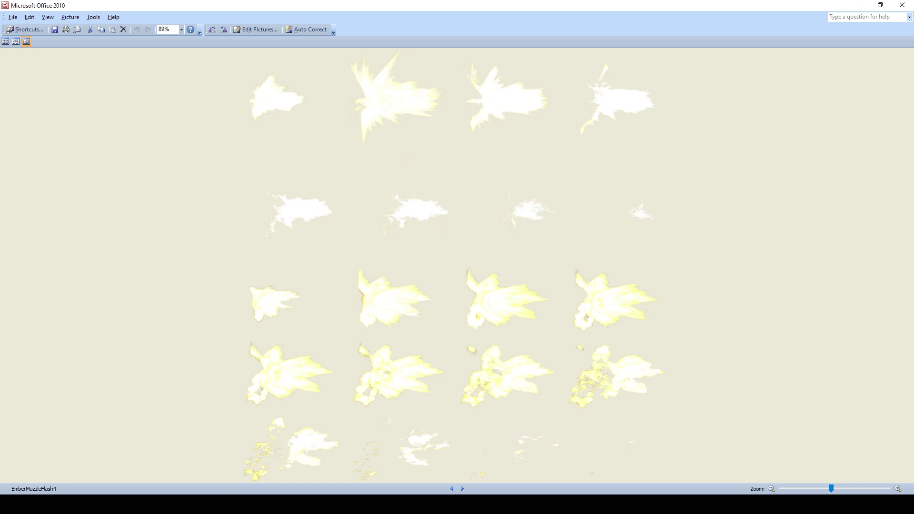
Return to EmberGen and set the Render node's number of export frames to 8.
left_click(234, 505)
scroll(547, 388, "down", 3)
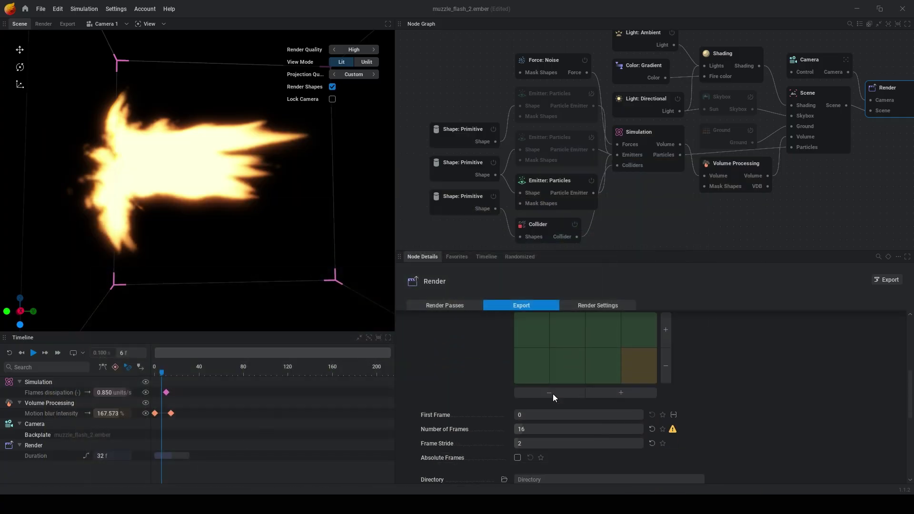
left_click(544, 429)
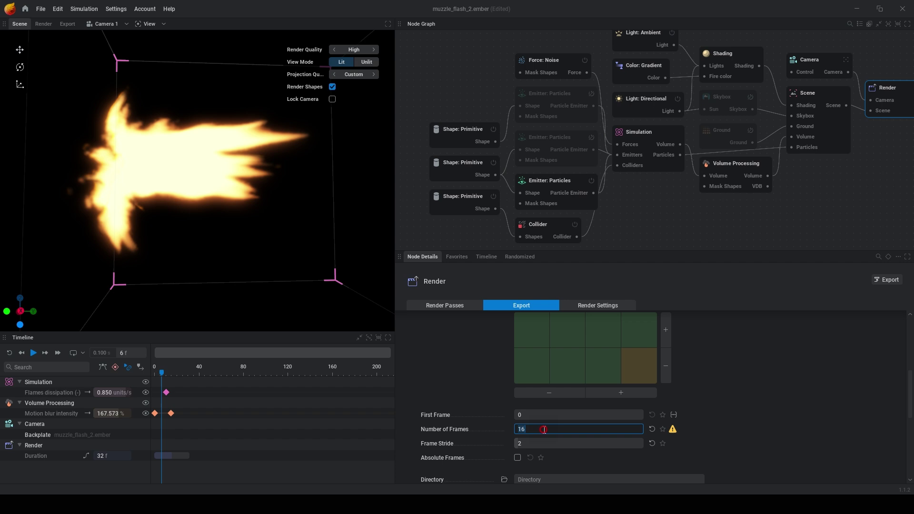
key("Return")
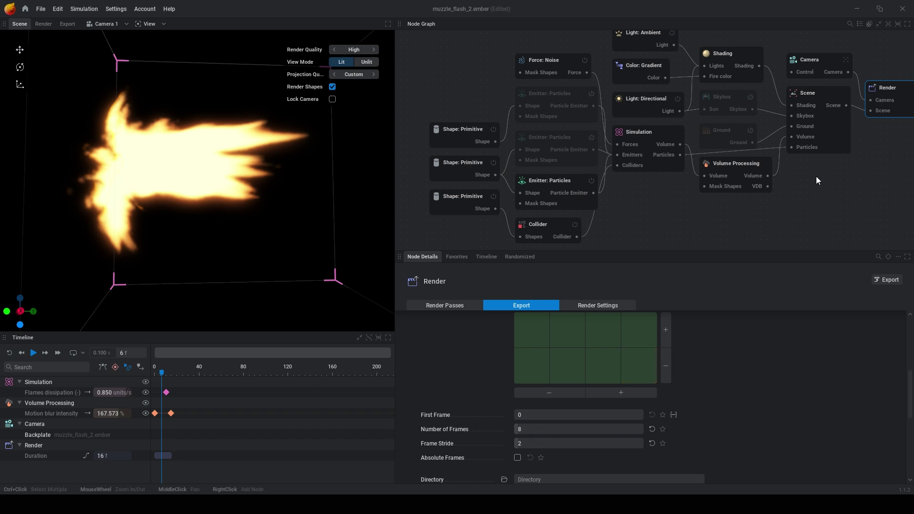
Set the Simulation node's upscaling to X2.
left_click(575, 196)
left_click(672, 162)
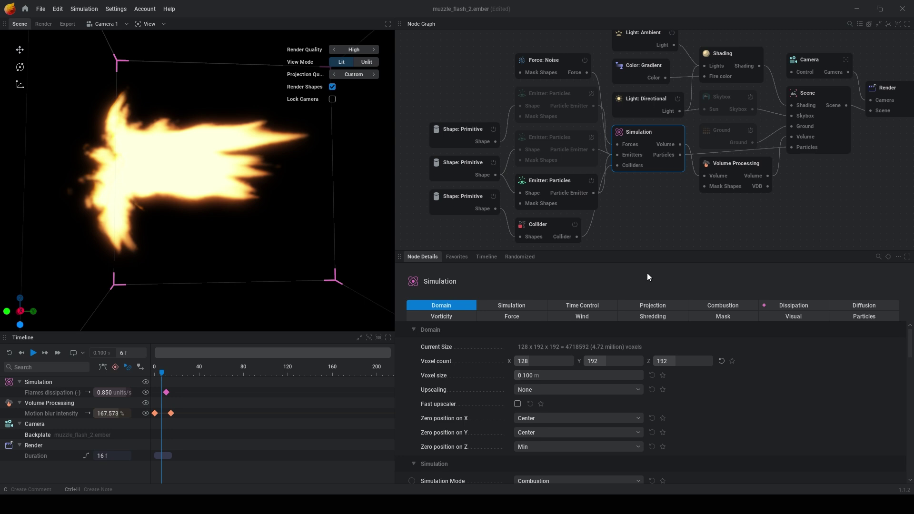
left_click(548, 390)
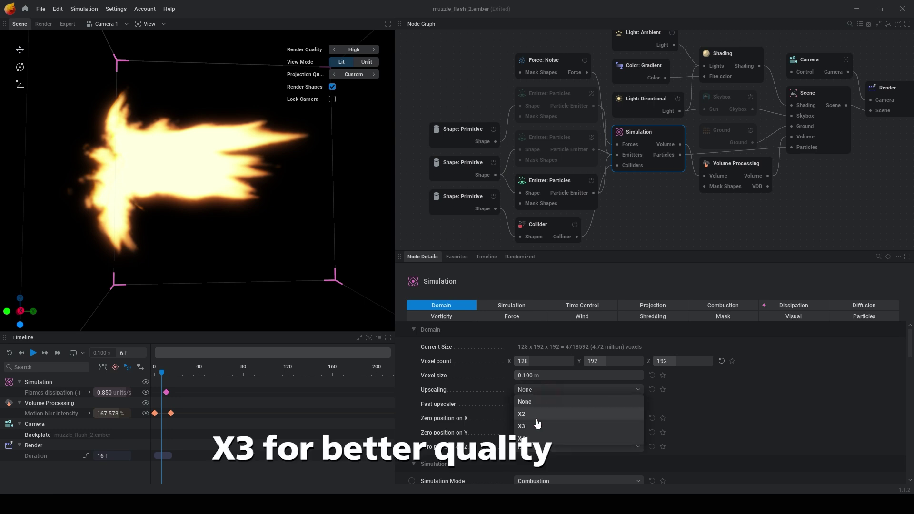
left_click(532, 417)
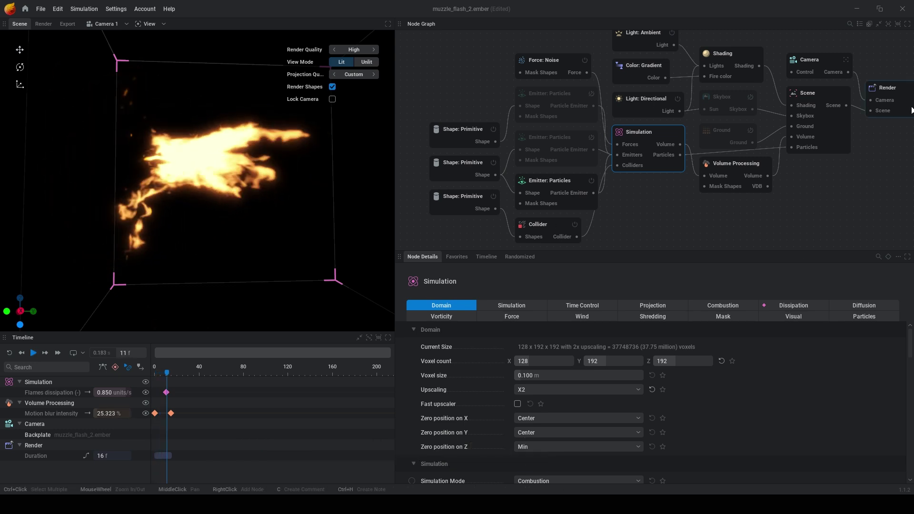
Export the Render node's flipbook as a PNG to the Downloads/Muzzle flash folder.
left_click(888, 93)
scroll(664, 387, "down", 2)
scroll(644, 389, "up", 4)
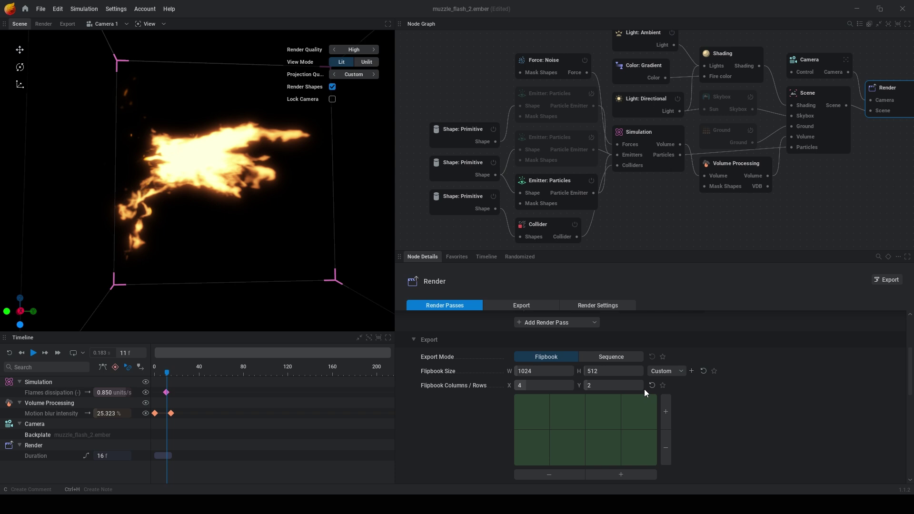
scroll(643, 404, "down", 5)
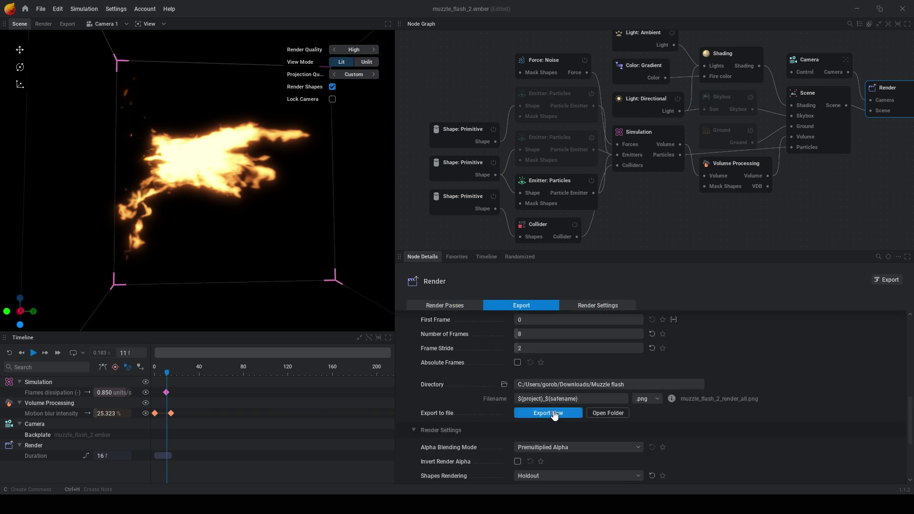
left_click(549, 414)
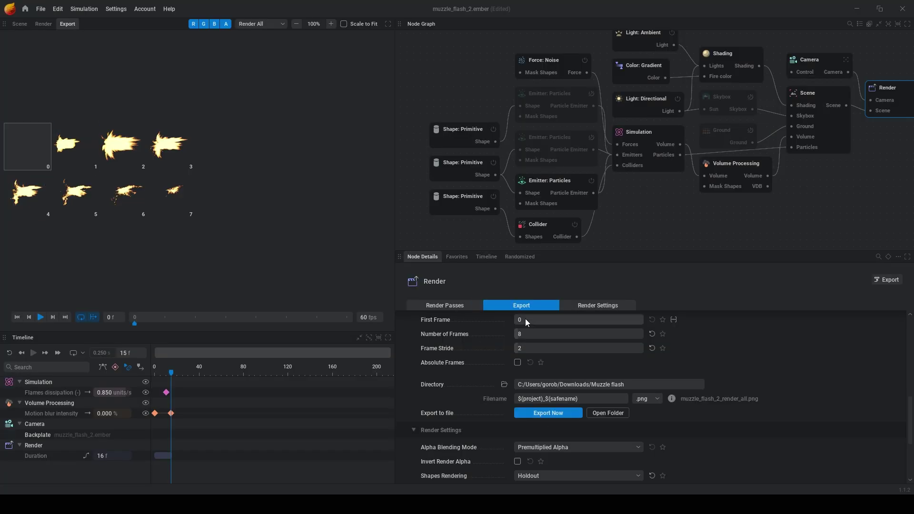
Set the flipbook's first frame to 1 and export it again.
left_click(573, 323)
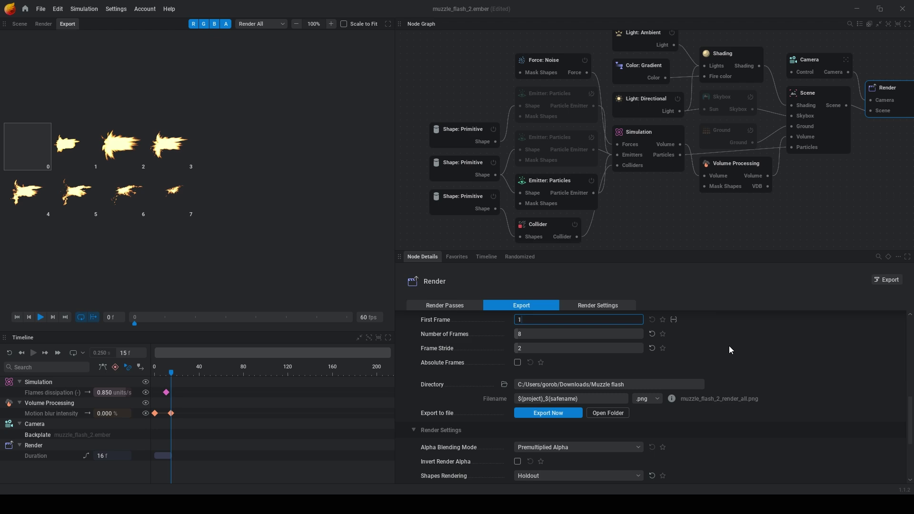
key("Return")
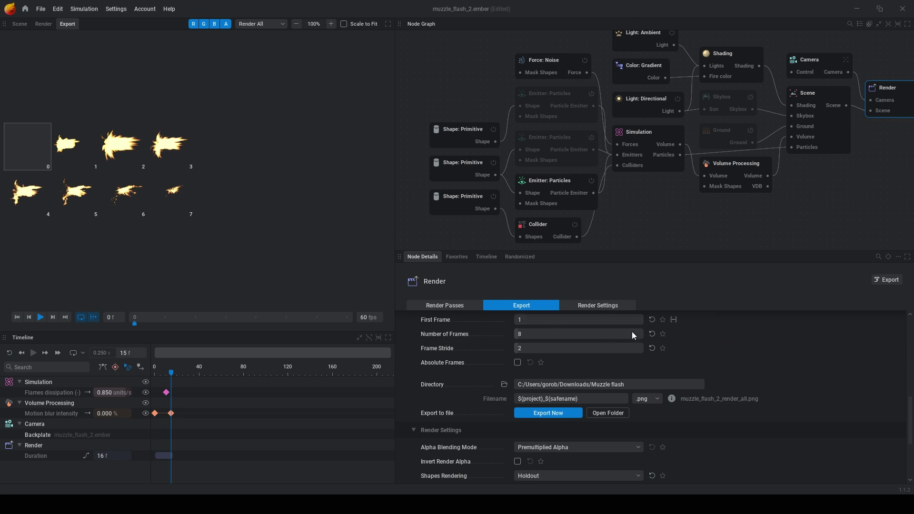
left_click(548, 412)
left_click(505, 353)
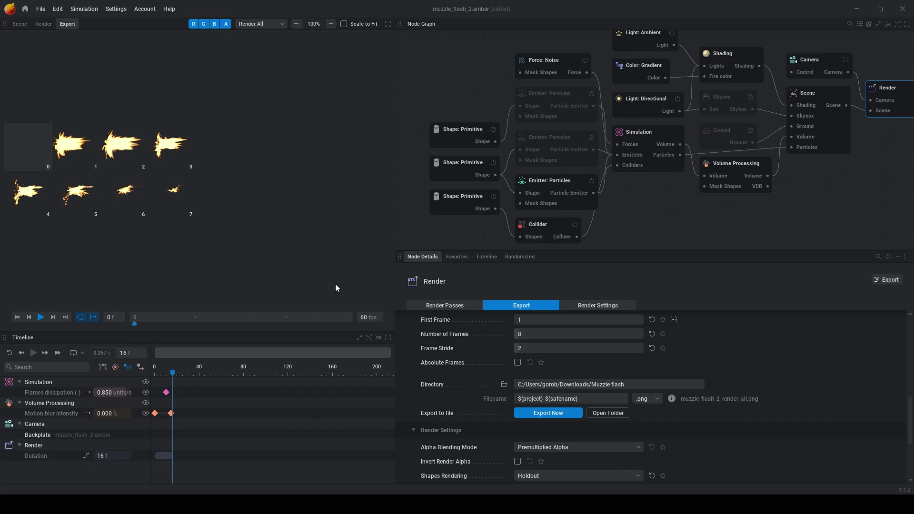
Set the flipbook's first frame to 2 and export it again.
left_click(541, 321)
type("2")
left_click(757, 348)
left_click(548, 413)
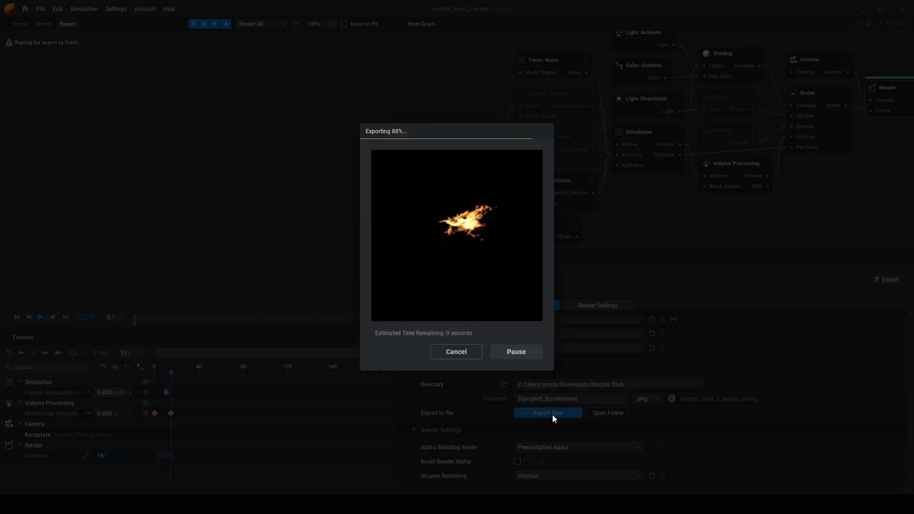
left_click(509, 352)
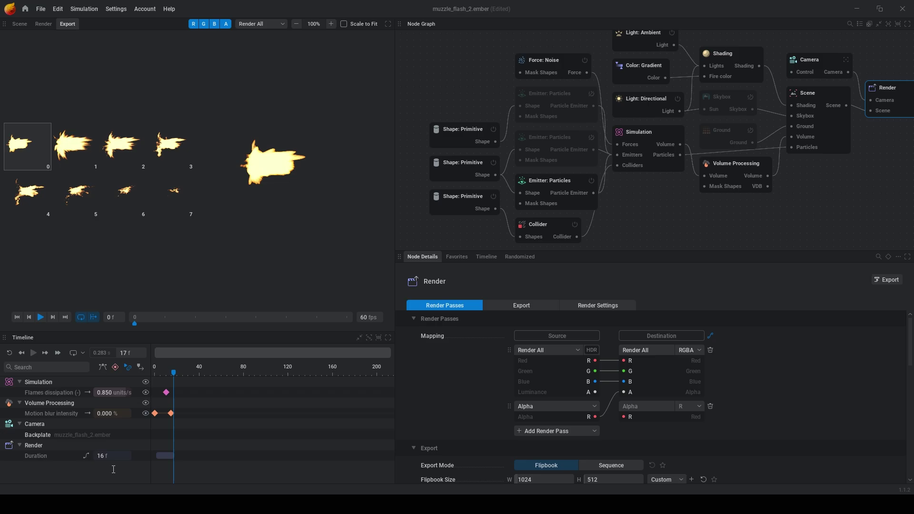
Open the exported muzzle_flash_2_render_all image to check it, then close it and put the folder window away.
left_click(95, 500)
double_click(336, 171)
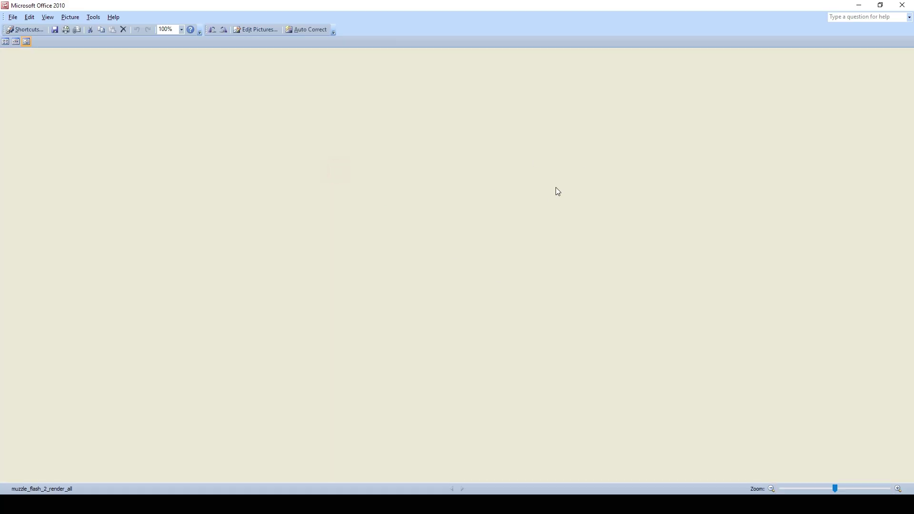
left_click(910, 3)
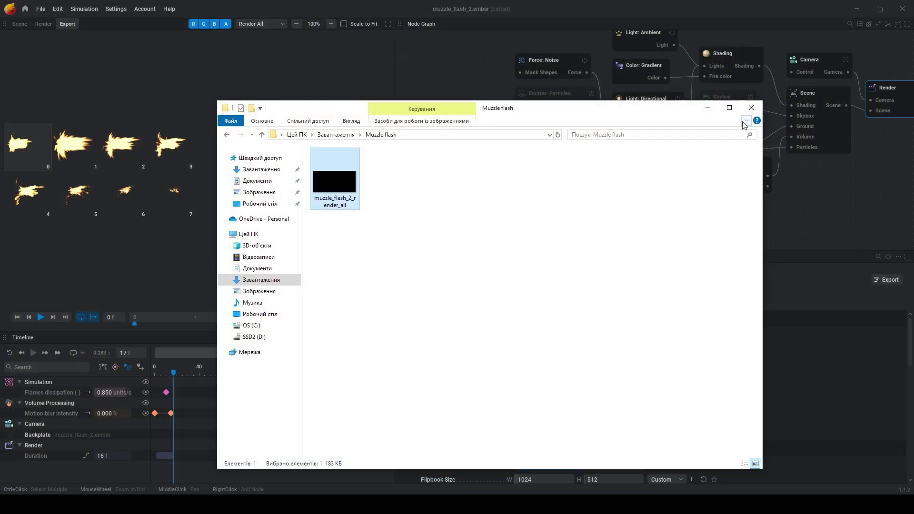
left_click(712, 106)
Set the Shading node's flames opacity to 100% and export the flipbook again from the Render node.
left_click(734, 75)
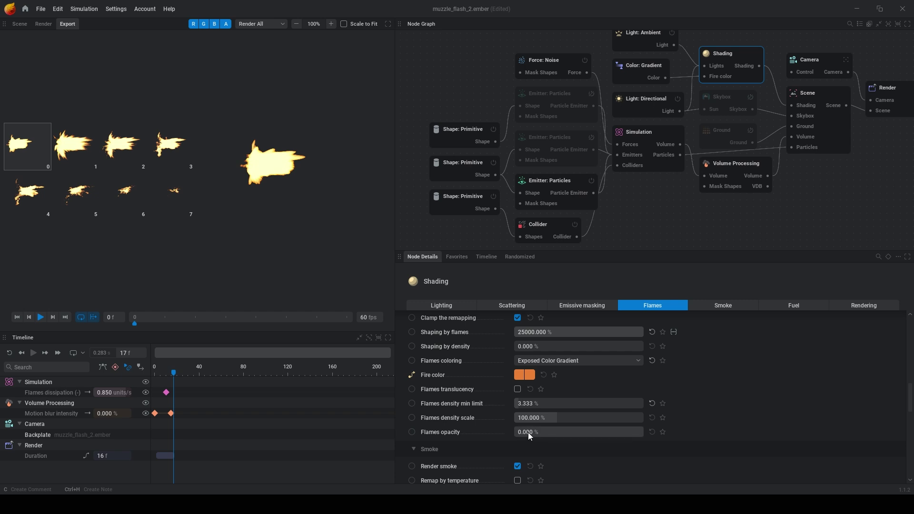
left_click_drag(527, 433, 642, 434)
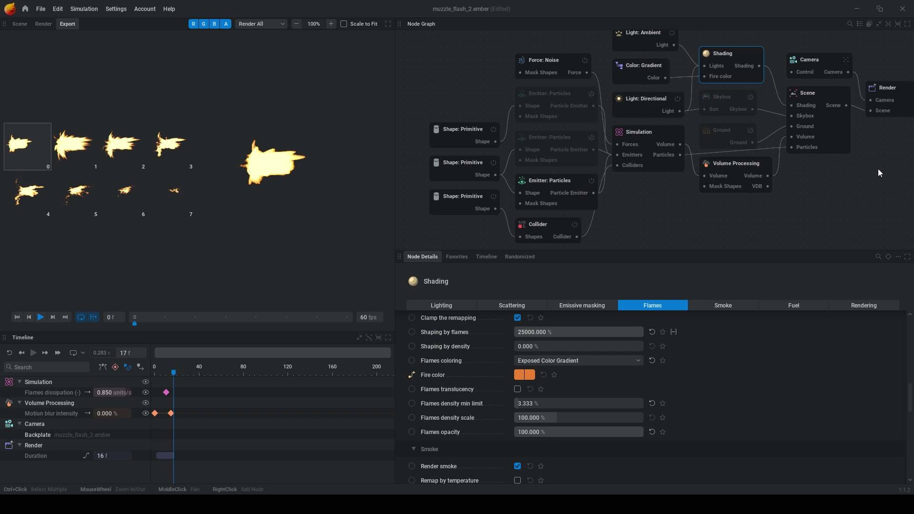
left_click(876, 97)
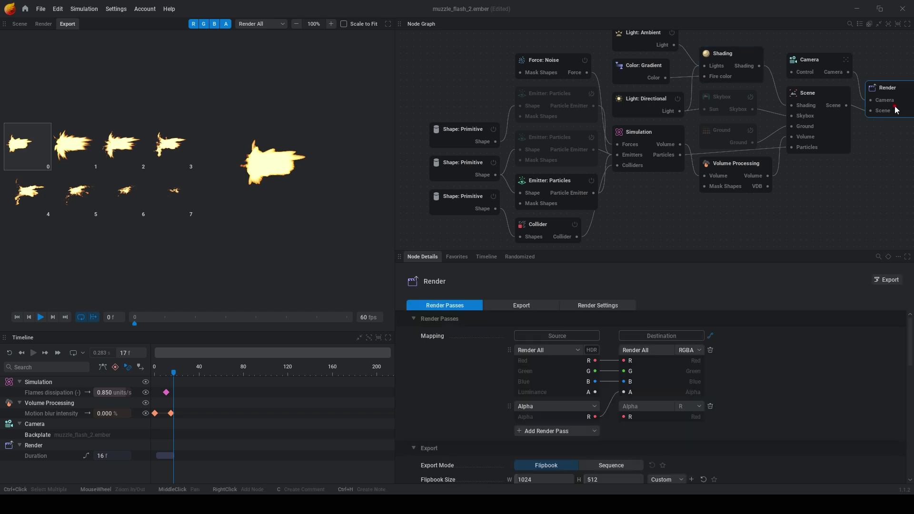
left_click(886, 281)
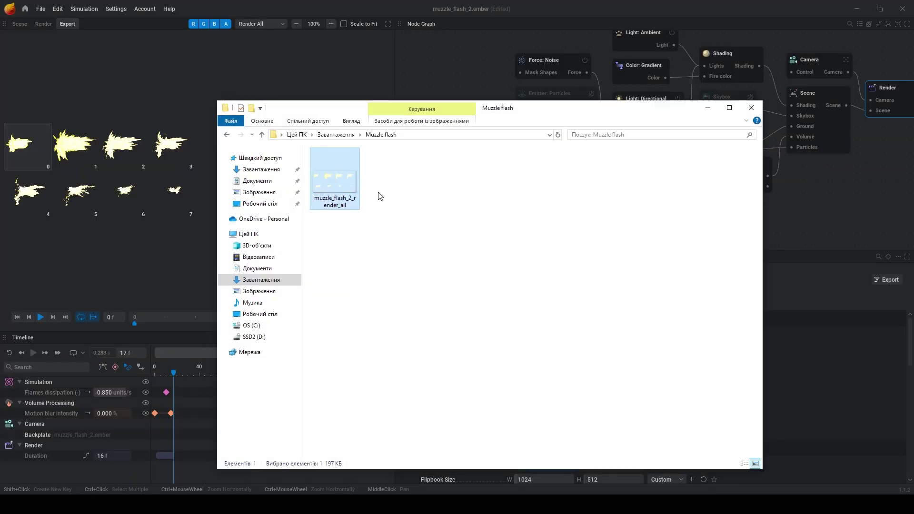
Check the re-exported muzzle_flash_2_render_all image, then close it and return to EmberGen.
double_click(356, 182)
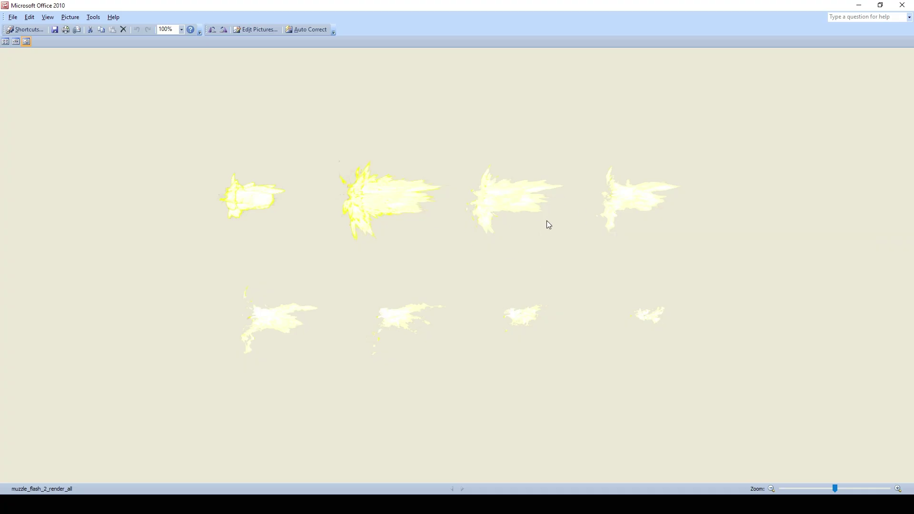
left_click(902, 5)
left_click(708, 107)
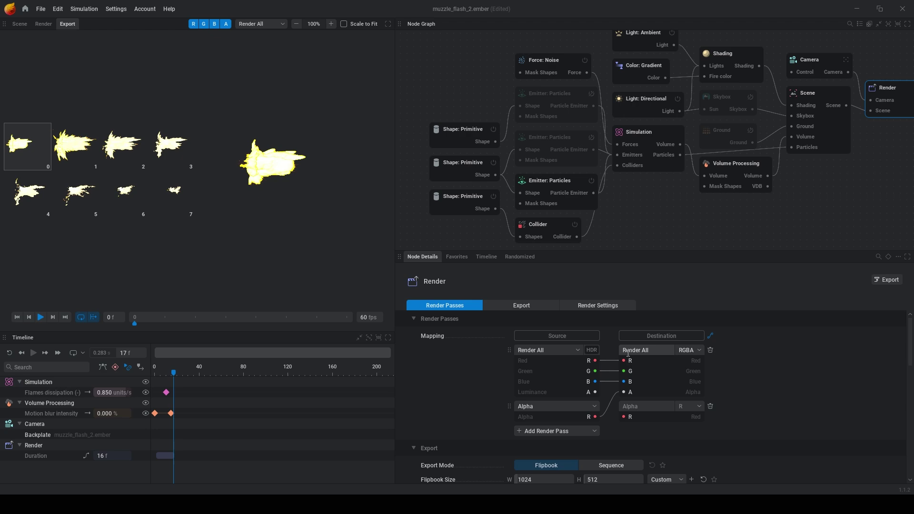
Change the Render All pass to Render Viewport and export the flipbook, then bring up the Muzzle flash folder.
left_click(557, 351)
left_click(545, 170)
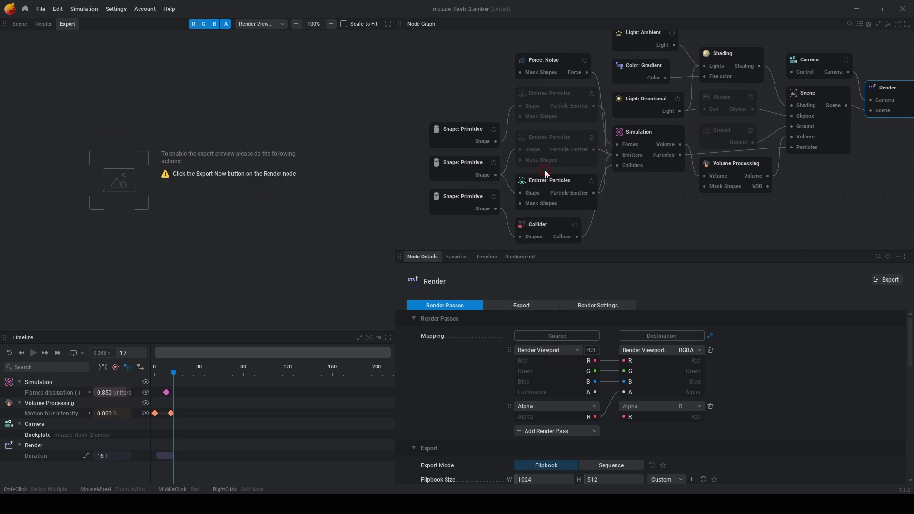
left_click(883, 284)
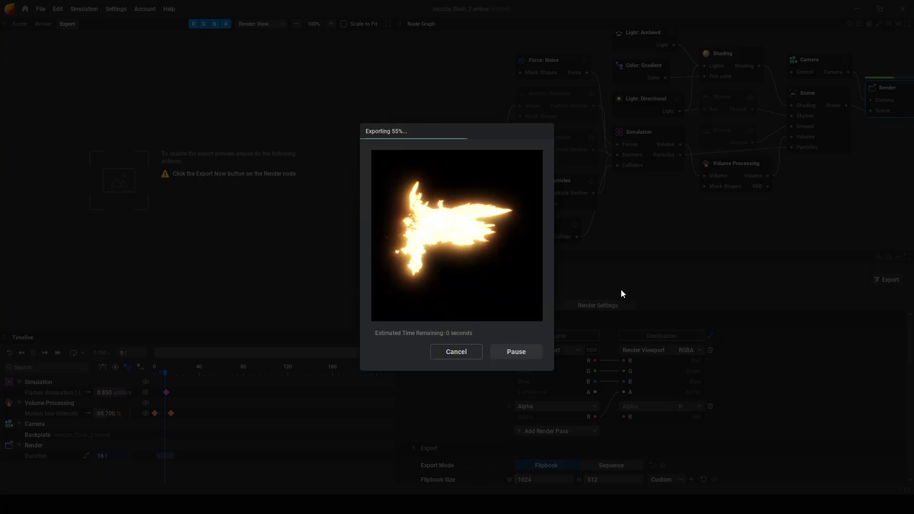
left_click(517, 263)
left_click(113, 502)
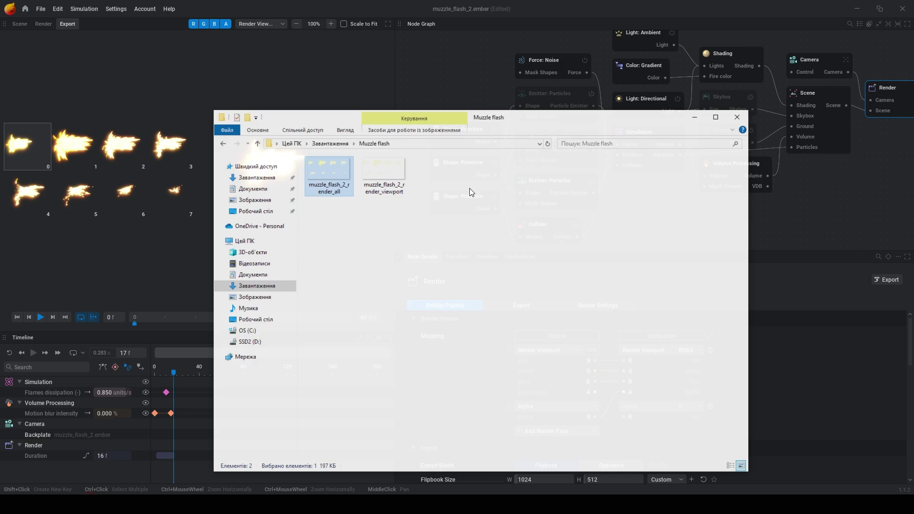
Check the exported muzzle_flash_2_render_viewport image, then switch to Unity and import the file into the Muzzle flash project folder.
double_click(381, 168)
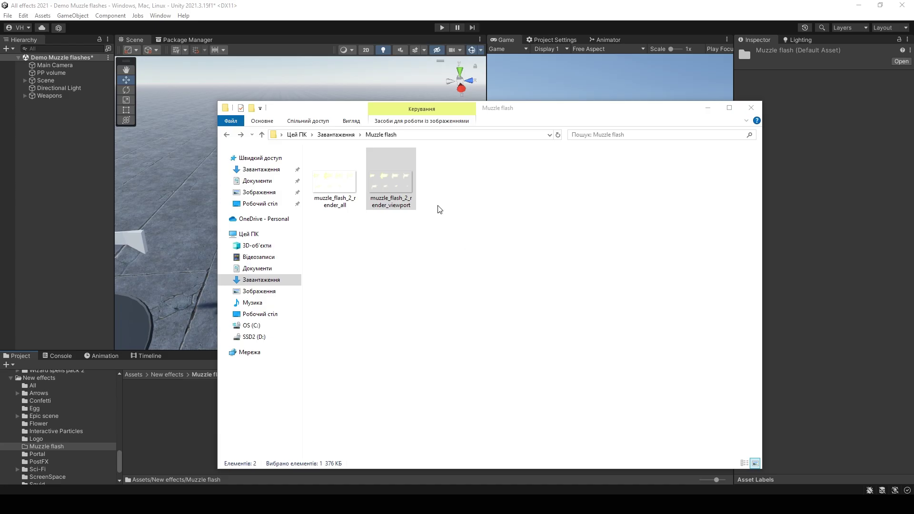
left_click_drag(393, 177, 189, 432)
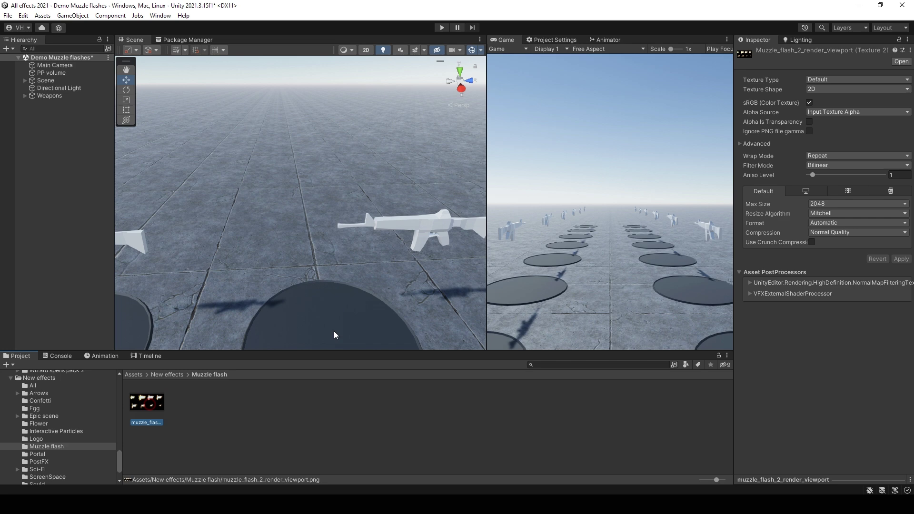
Enable Alpha Is Transparency on the imported texture, set its Max Size to 1024 and Wrap Mode to Clamp, and apply the settings.
left_click(808, 122)
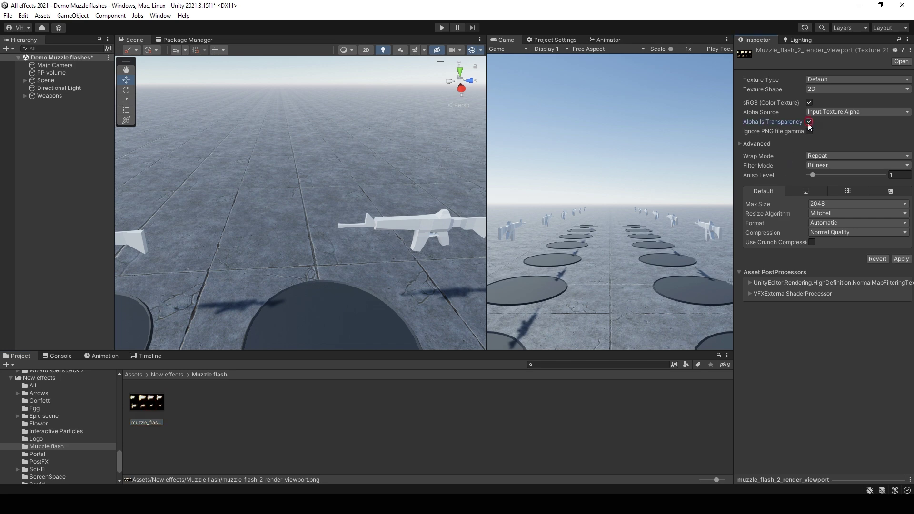
left_click(820, 205)
left_click(831, 267)
left_click(900, 258)
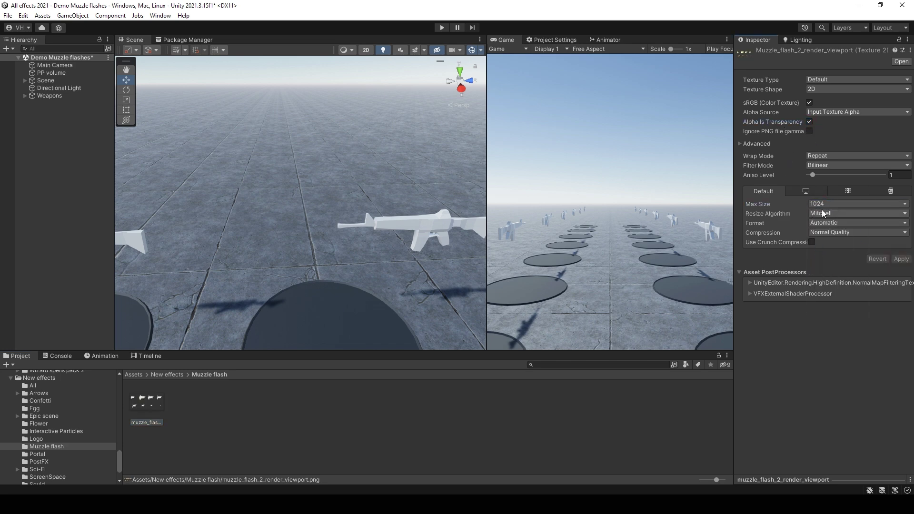
left_click(832, 161)
left_click(828, 174)
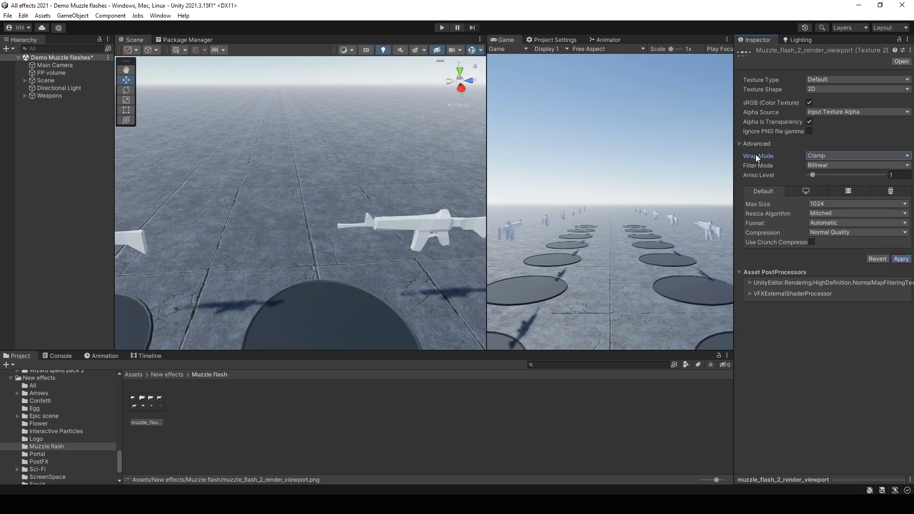
left_click(214, 409)
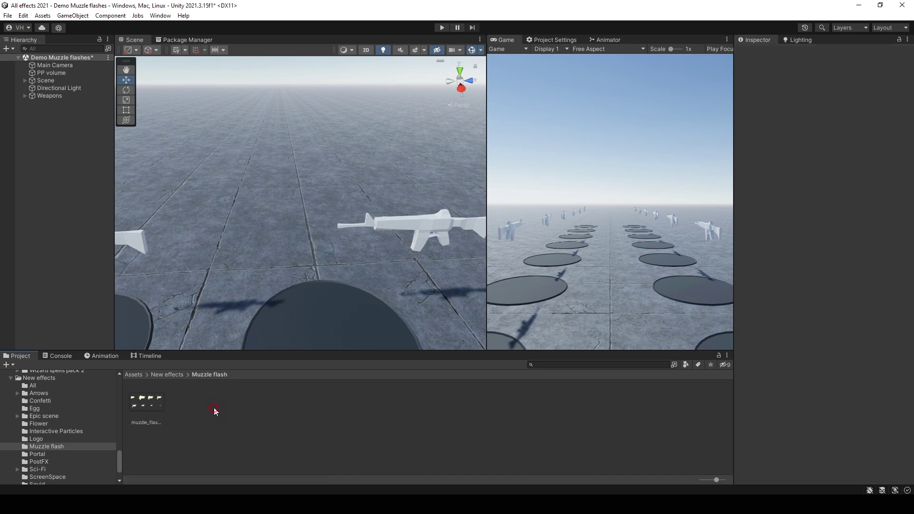
Create a material in the Muzzle flash folder using the Particles/Standard Unlit shader with Fade rendering mode.
right_click(161, 402)
mouse_move(286, 157)
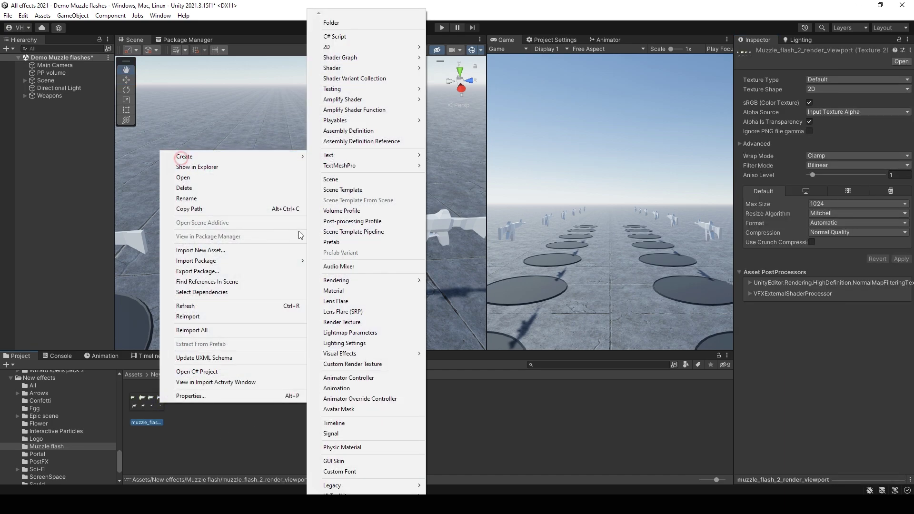
left_click(347, 293)
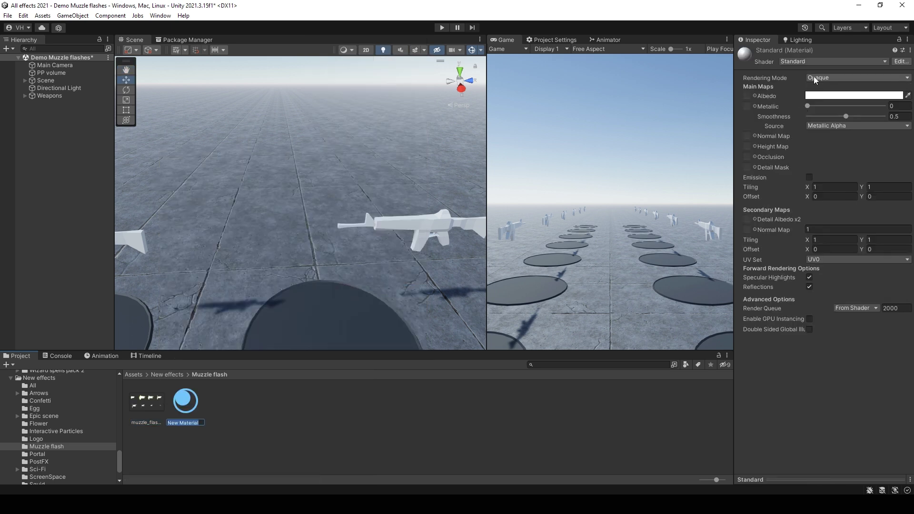
left_click(803, 59)
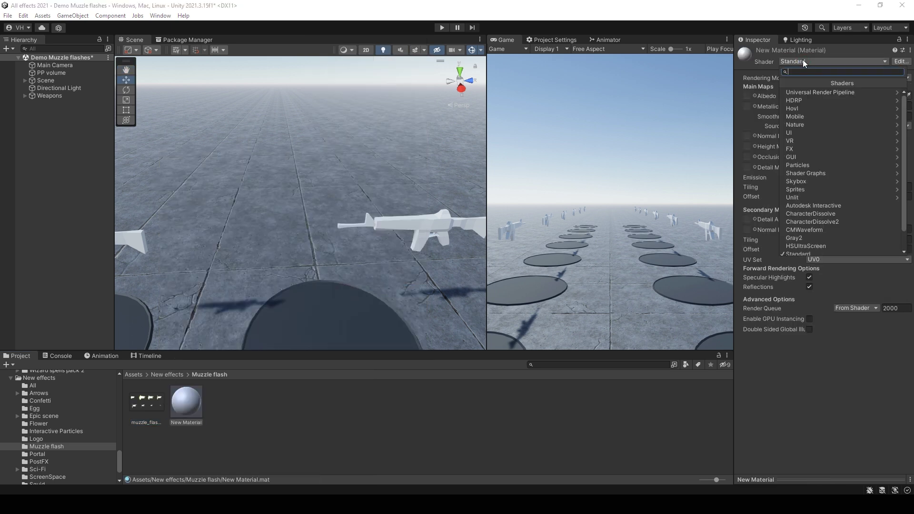
left_click(809, 165)
left_click(807, 101)
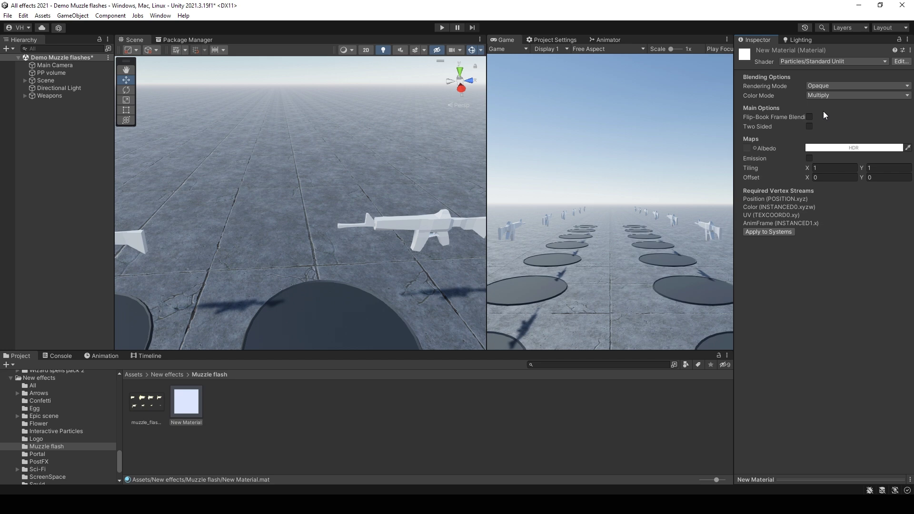
left_click(827, 89)
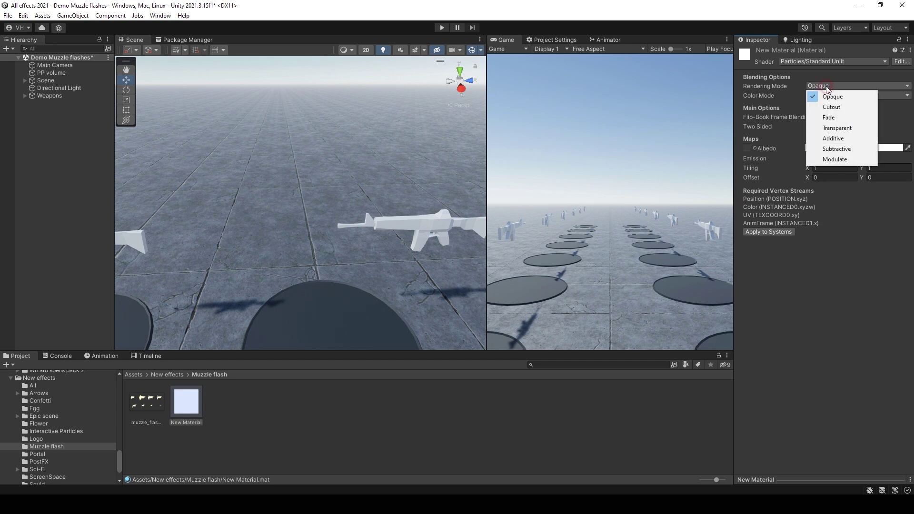
left_click(842, 117)
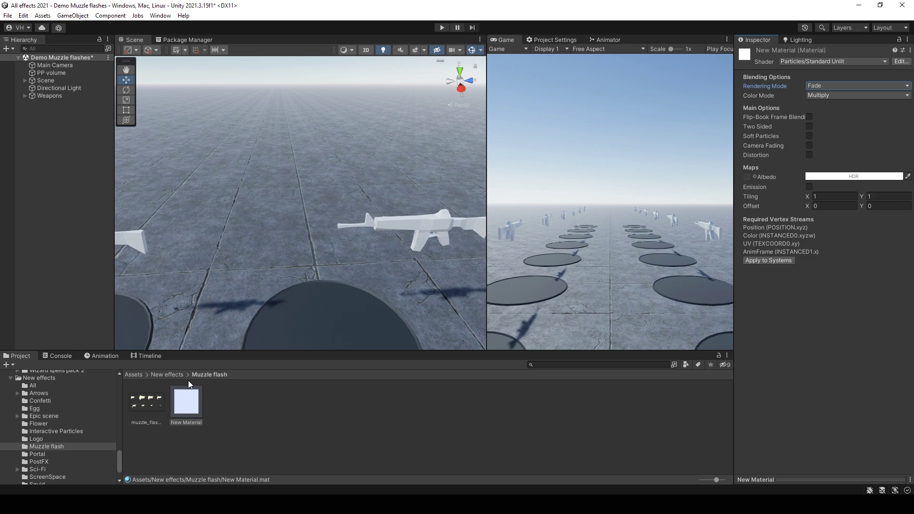
Assign the muzzle flash texture to the material's Albedo map and raise its HDR color intensity to 1.
left_click_drag(148, 406, 747, 176)
left_click(825, 176)
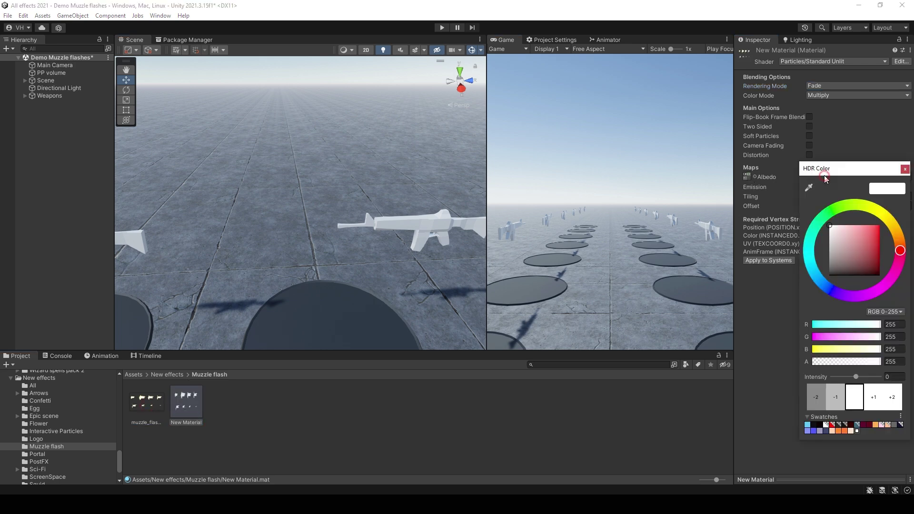
left_click(874, 400)
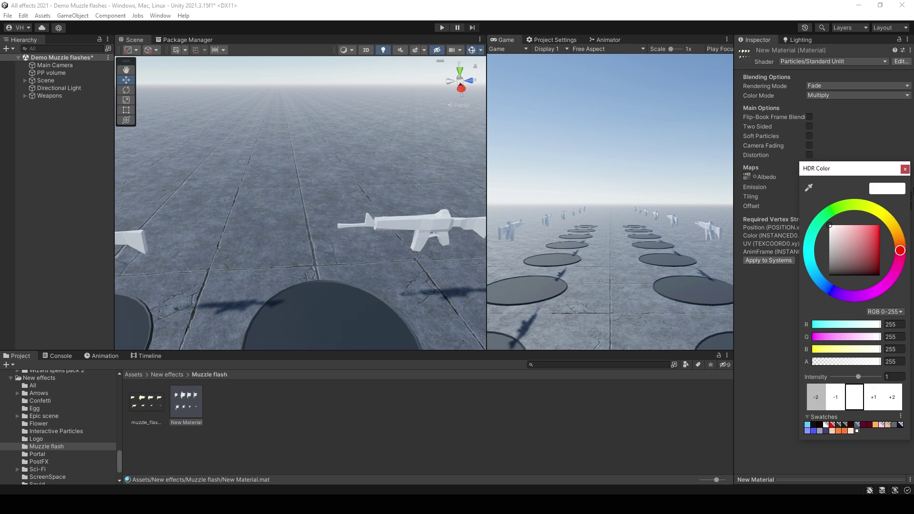
left_click(905, 169)
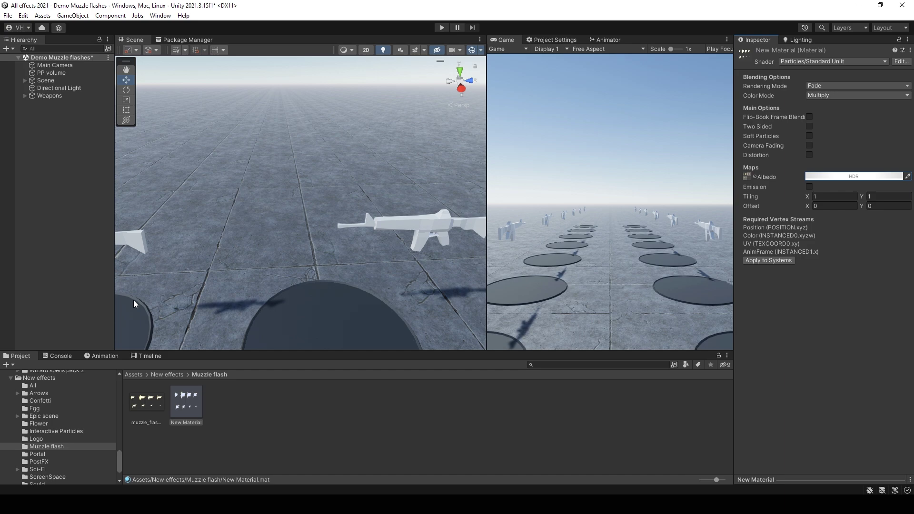
Add a Particle System effect object to the Demo Muzzle flashes scene.
right_click(73, 203)
mouse_move(101, 337)
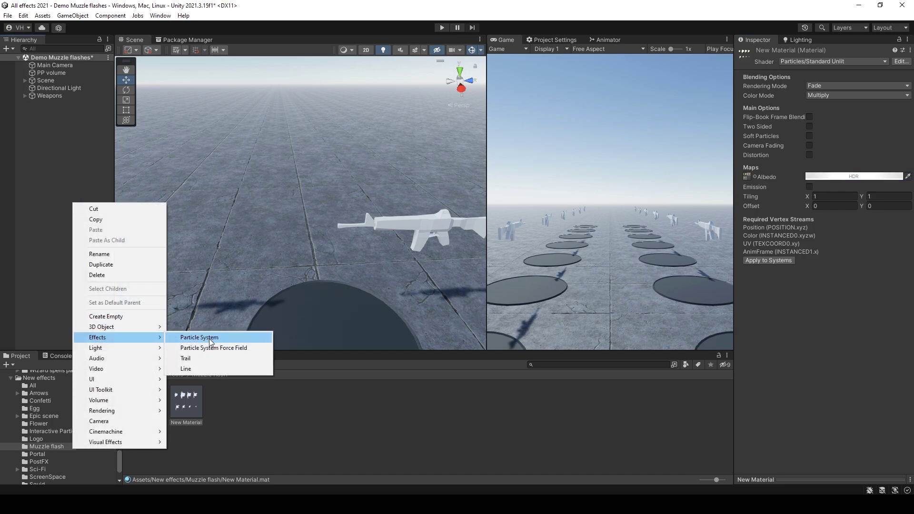
left_click(209, 339)
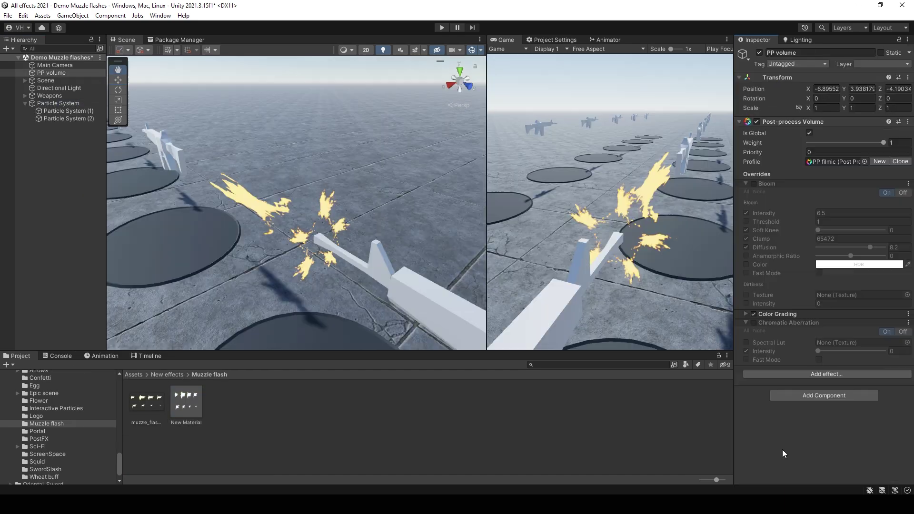
Compare the muzzle flash with and without the PP volume's Bloom override.
left_click(754, 185)
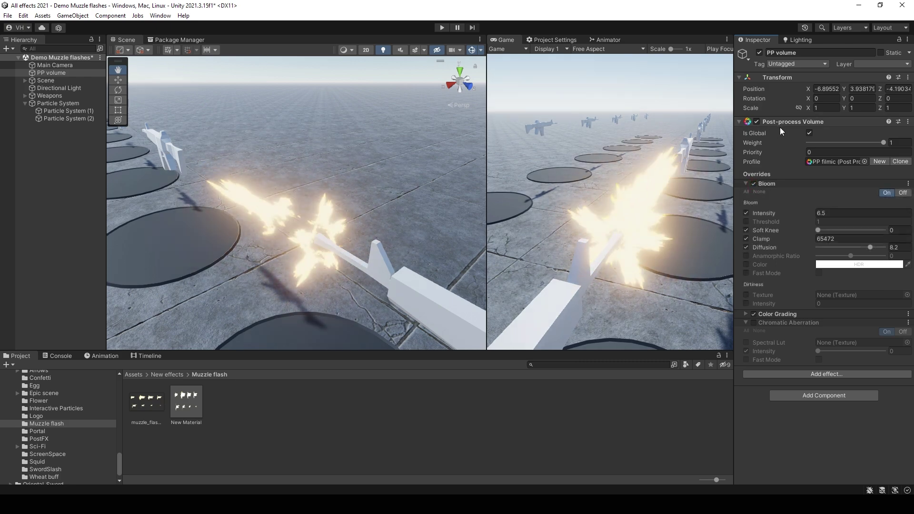
left_click(753, 184)
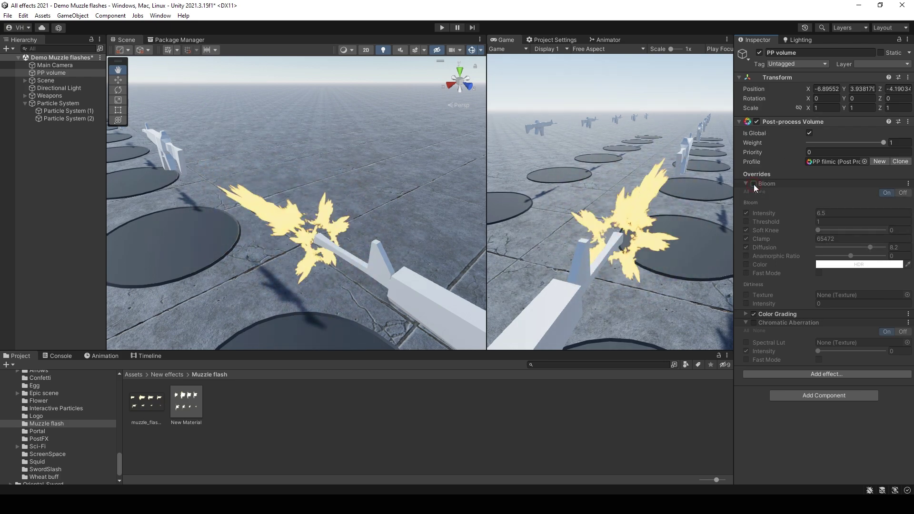
left_click(753, 184)
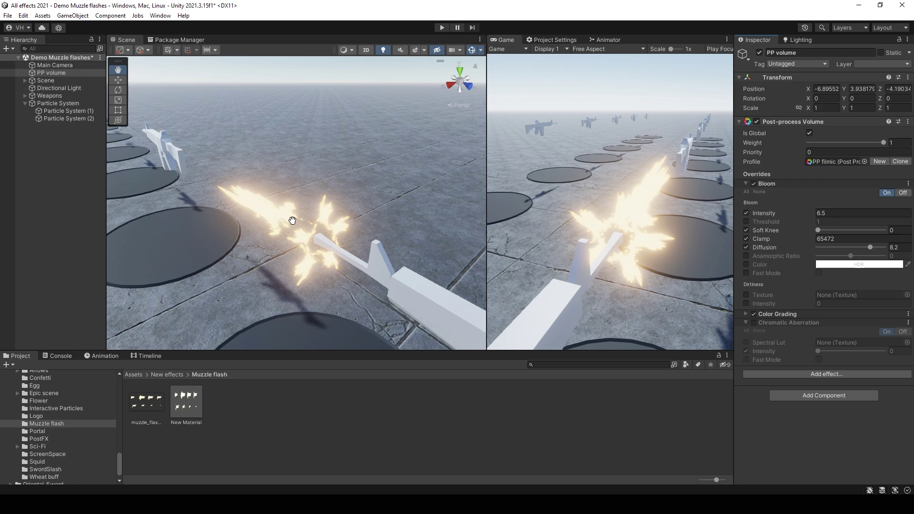
left_click(754, 183)
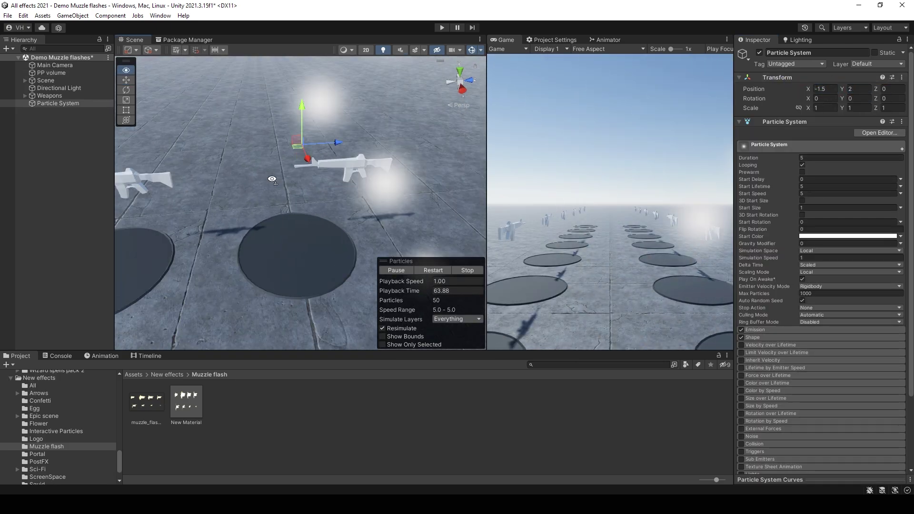
Position the Particle System at the rifle's muzzle by setting its X to -2 and Y to 1.5.
left_click(827, 90)
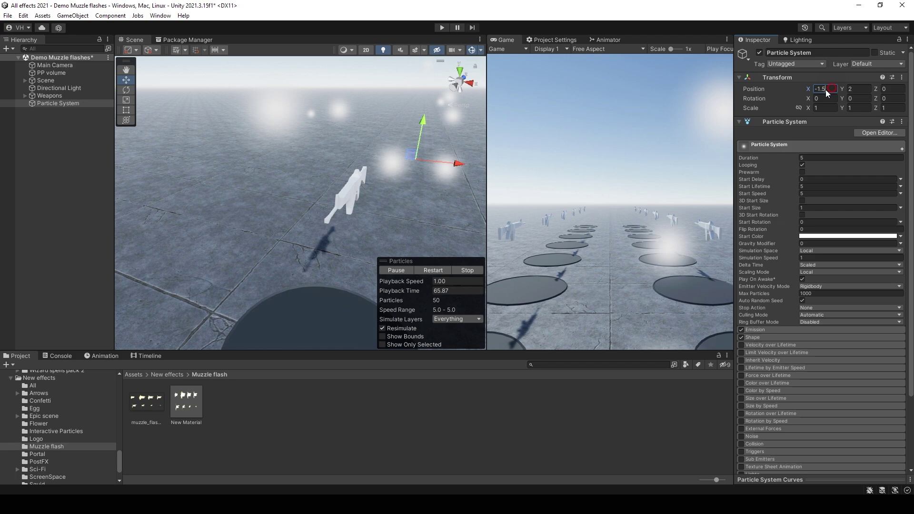
type("-2")
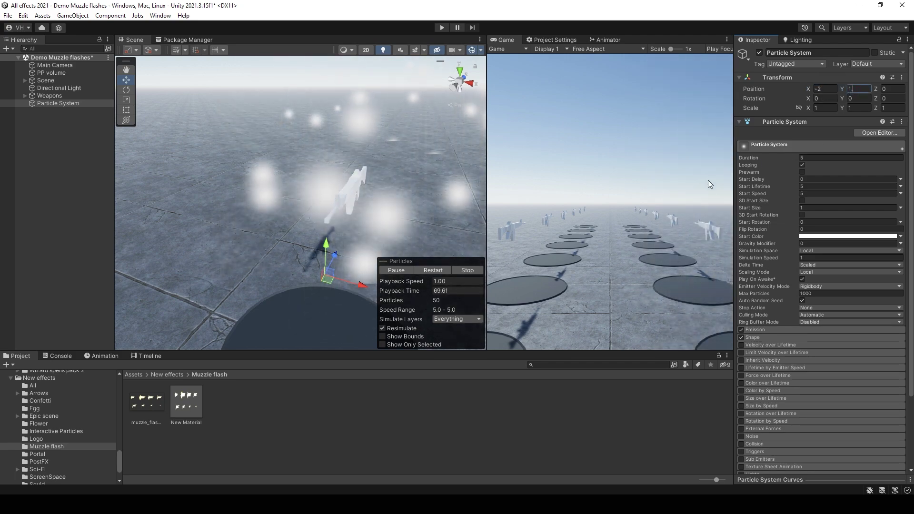
right_click_drag(333, 228, 353, 240)
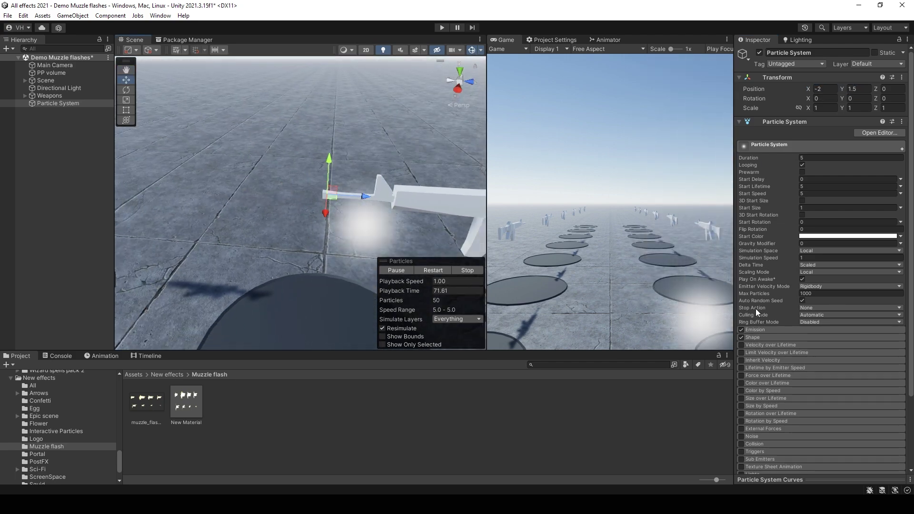
Assign New Material to the particle system's Renderer module and set its Max Particle Size to 32.
left_click(750, 339)
scroll(813, 370, "down", 5)
left_click(767, 411)
scroll(804, 402, "down", 1)
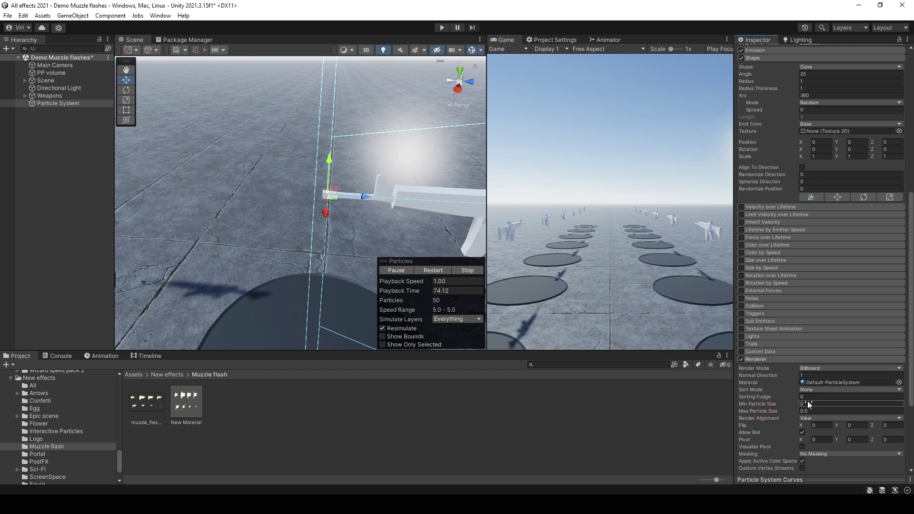
scroll(807, 403, "down", 4)
left_click_drag(186, 414, 821, 281)
left_click(829, 308)
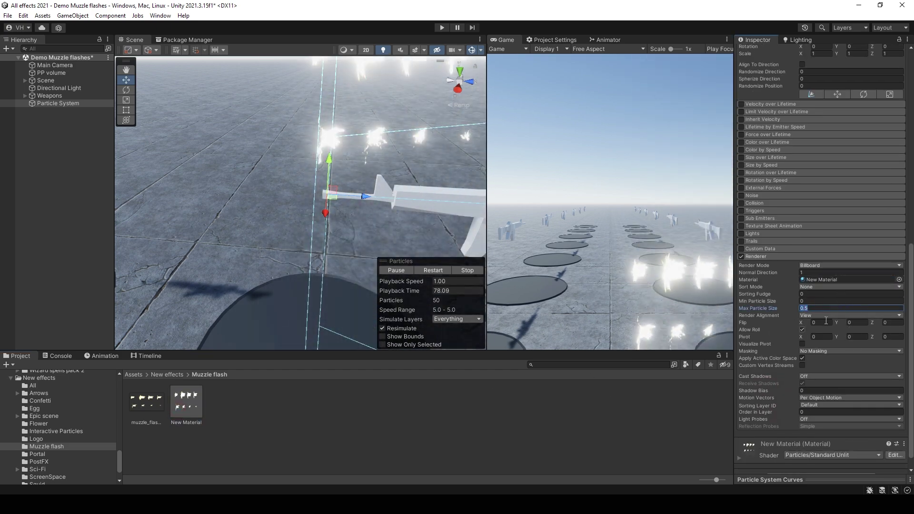
type("32")
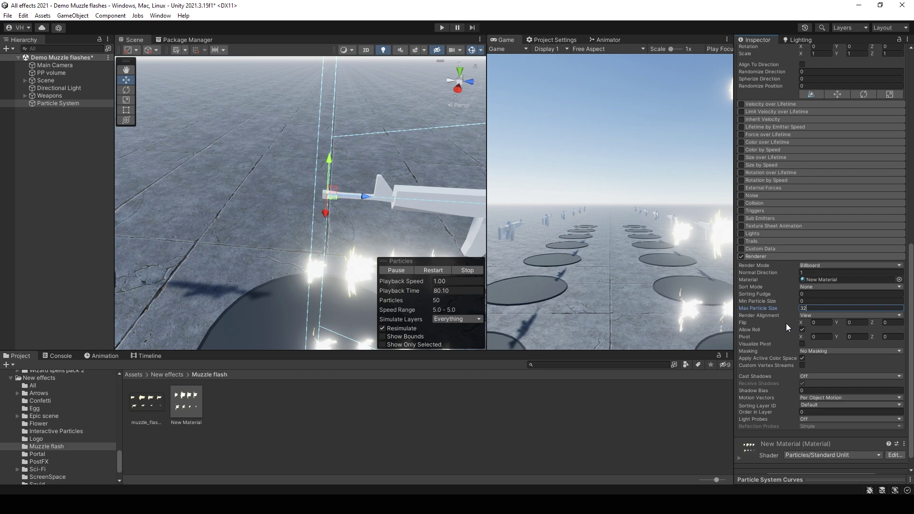
Set the particle Render Mode to Stretched Billboard and enable Freeform Stretching and Rotate With Stretch.
left_click(830, 265)
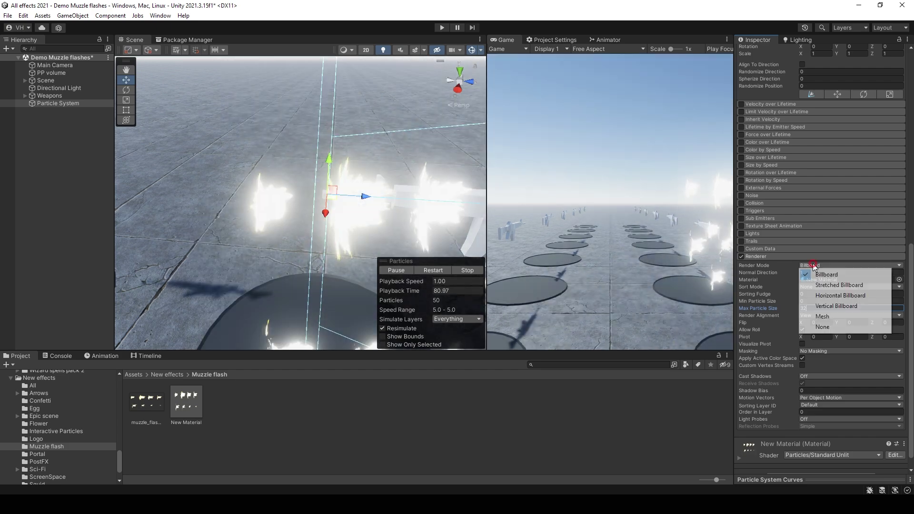
left_click(829, 285)
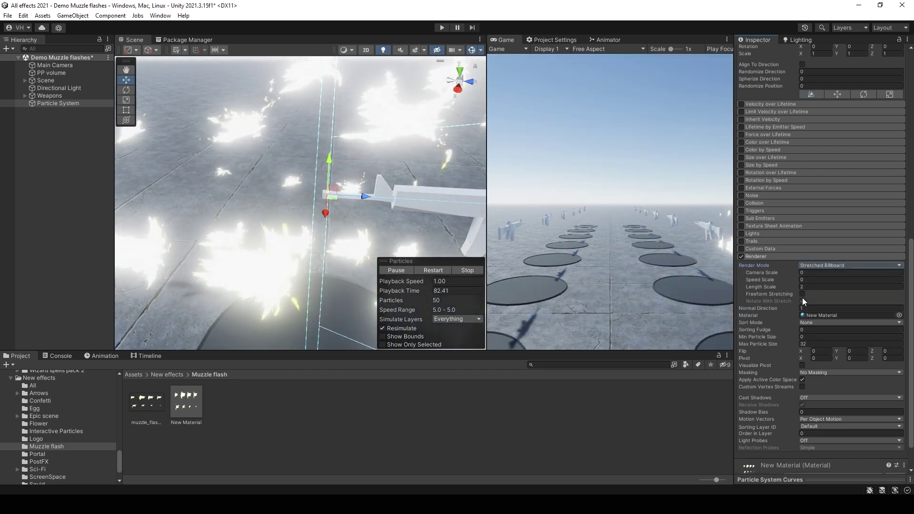
left_click(802, 294)
left_click(802, 300)
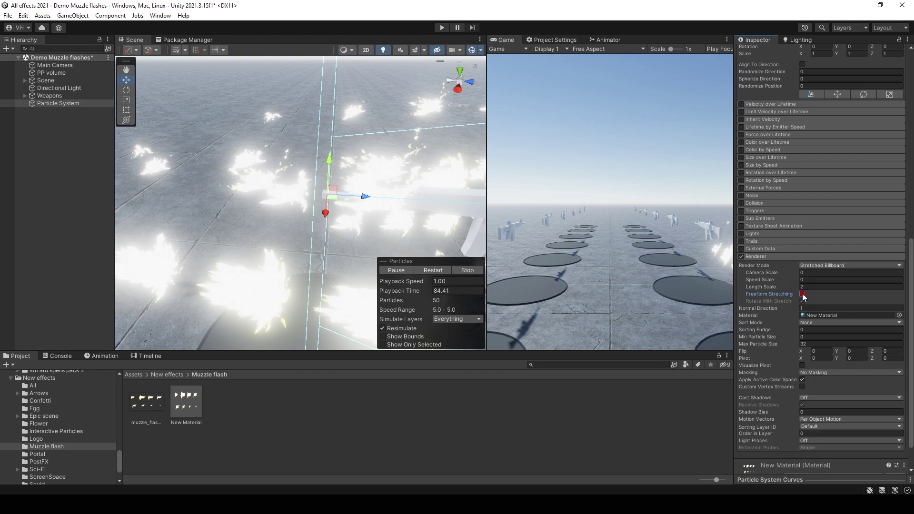
Set both the Angle and the Radius of the particle system's cone emission shape to 0.
right_click_drag(395, 215, 308, 160)
left_click_drag(341, 175, 331, 168, "alt")
scroll(779, 238, "up", 10)
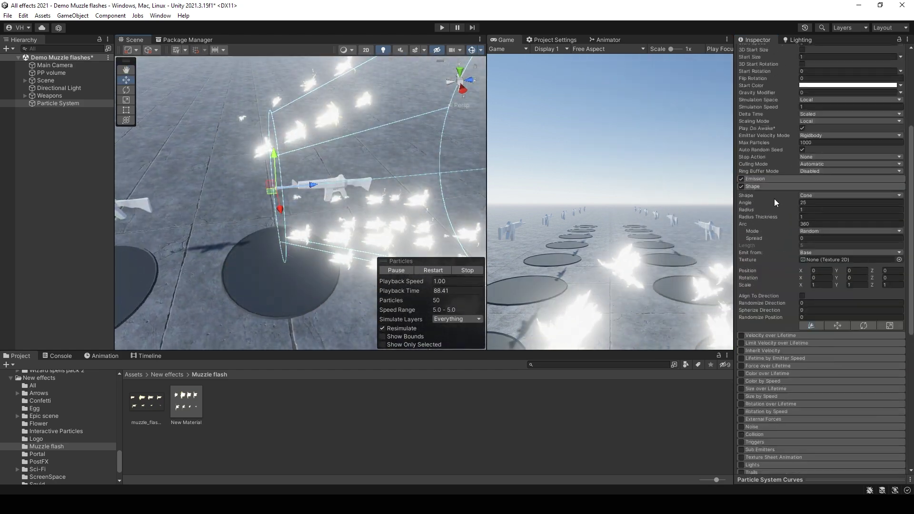
left_click(812, 202)
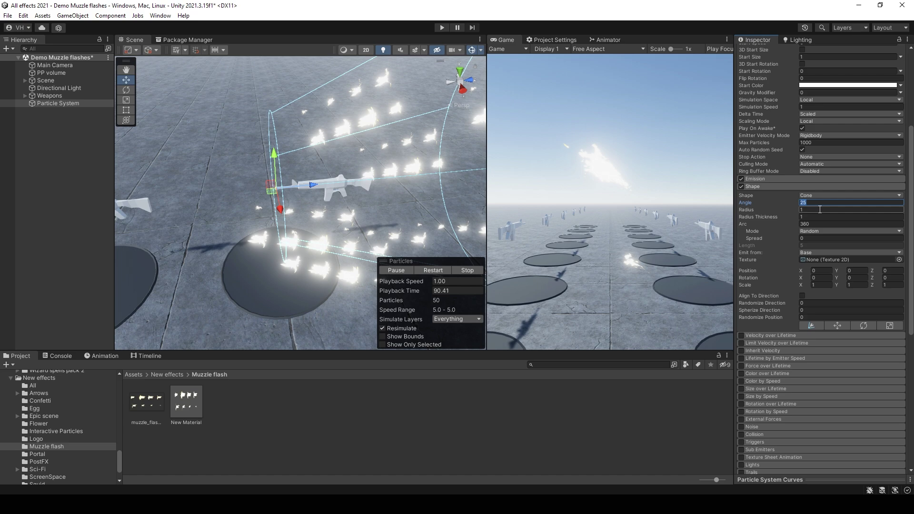
type("0")
left_click(812, 210)
type("0")
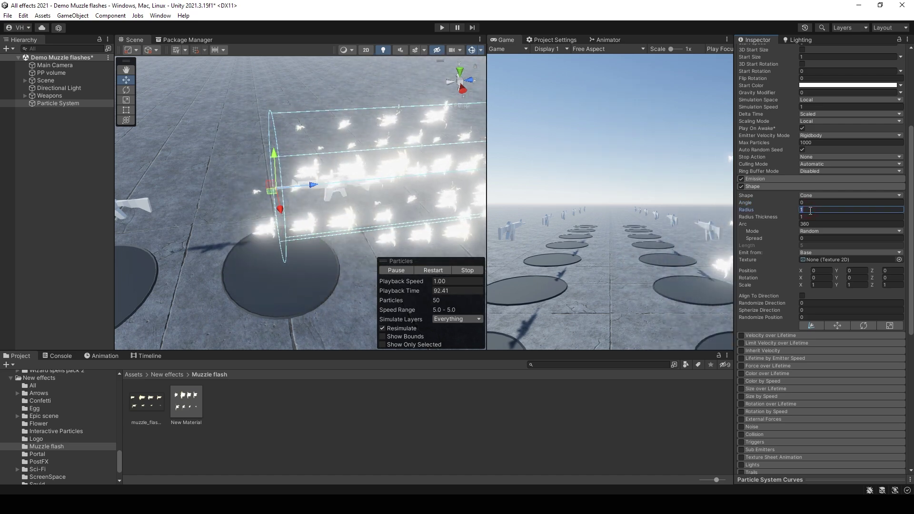
Enable Texture Sheet Animation on the particle system and set its grid tiles to X 4 and Y 2.
scroll(822, 303, "down", 5)
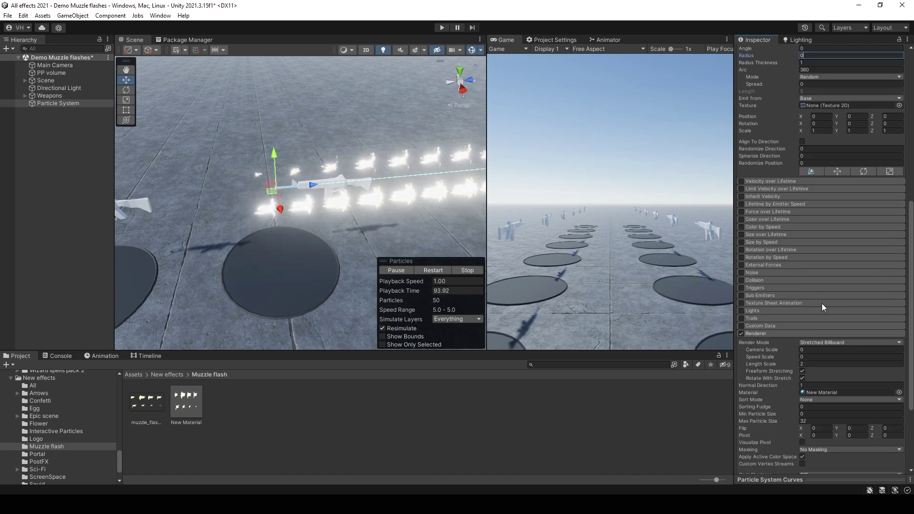
left_click(741, 303)
scroll(810, 286, "down", 3)
left_click(816, 243)
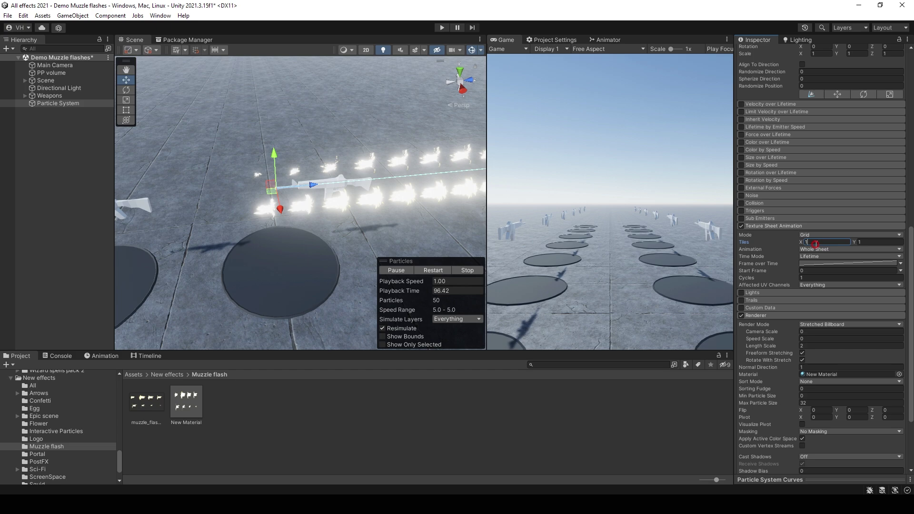
type("4")
left_click(864, 242)
type("2")
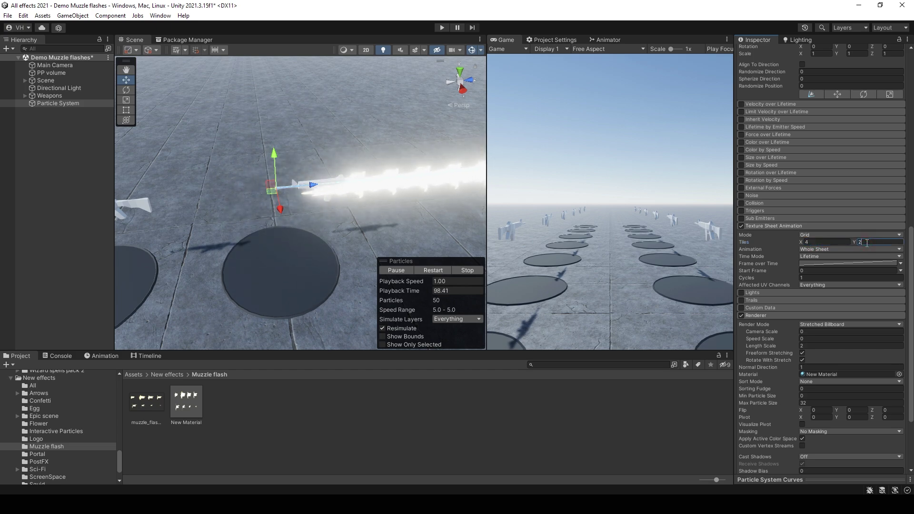
left_click_drag(459, 204, 563, 186, "alt")
Set the emission Rate over Time to 0 and add a burst with a Count of 1.
scroll(830, 223, "up", 13)
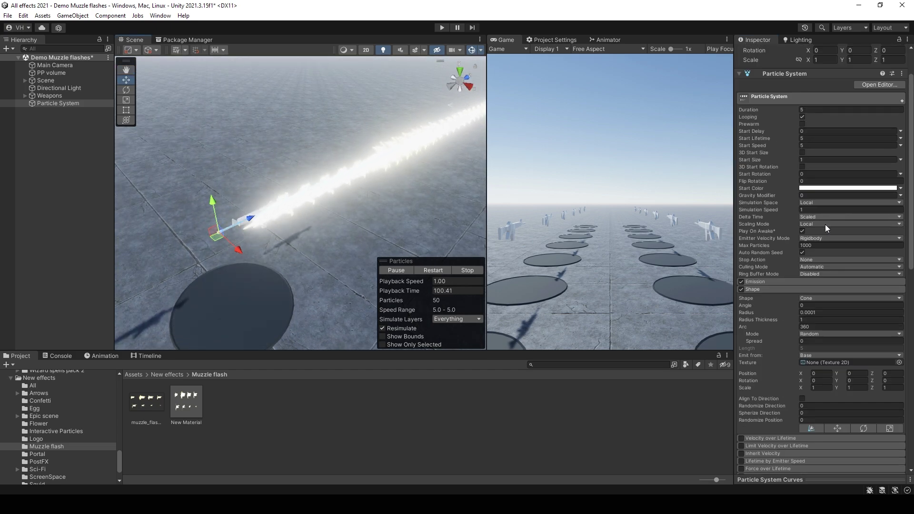
left_click(764, 282)
left_click(819, 291)
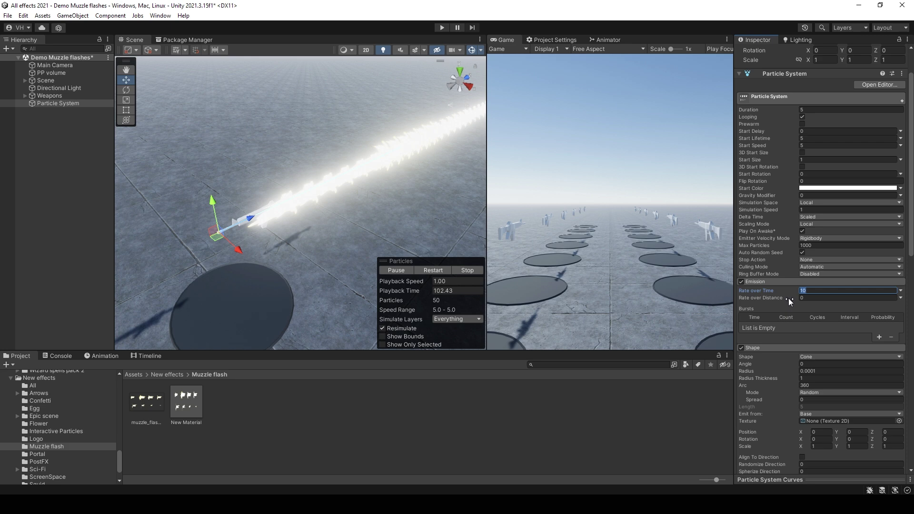
type("0")
left_click(878, 337)
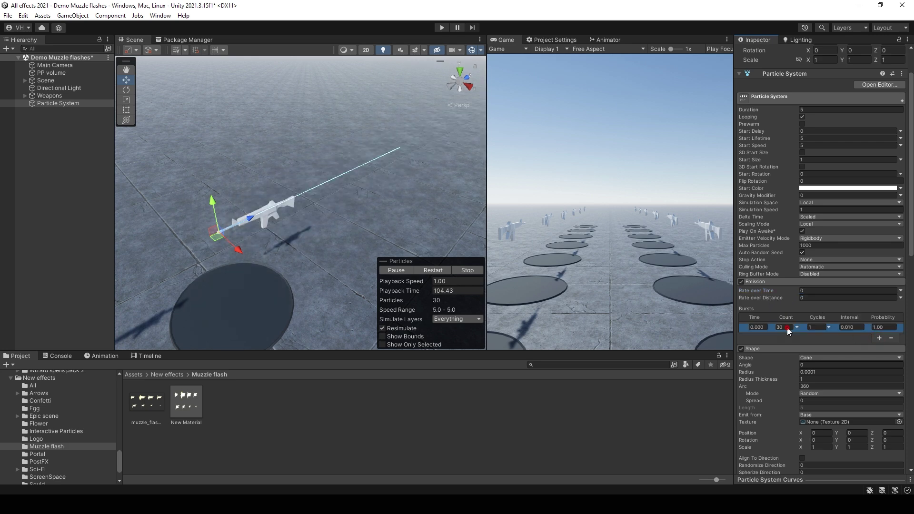
Set the particle Start Speed to 0.01 and view the flash from the side of the rifle.
scroll(829, 222, "up", 3)
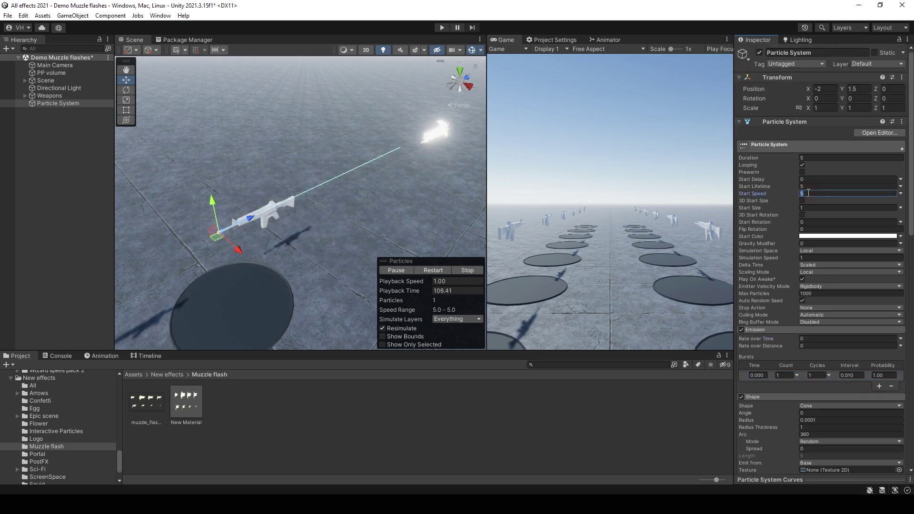
type("0.01")
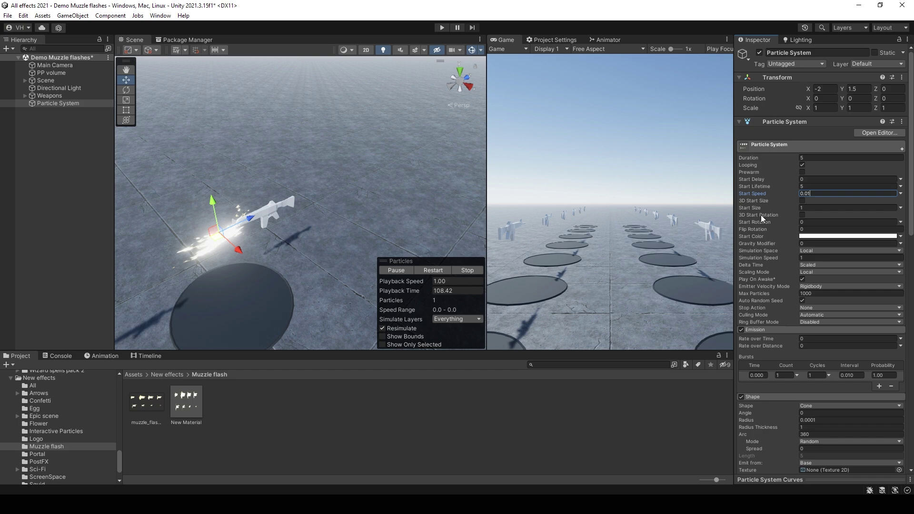
key("w")
right_click_drag(399, 206, 268, 224)
key("d")
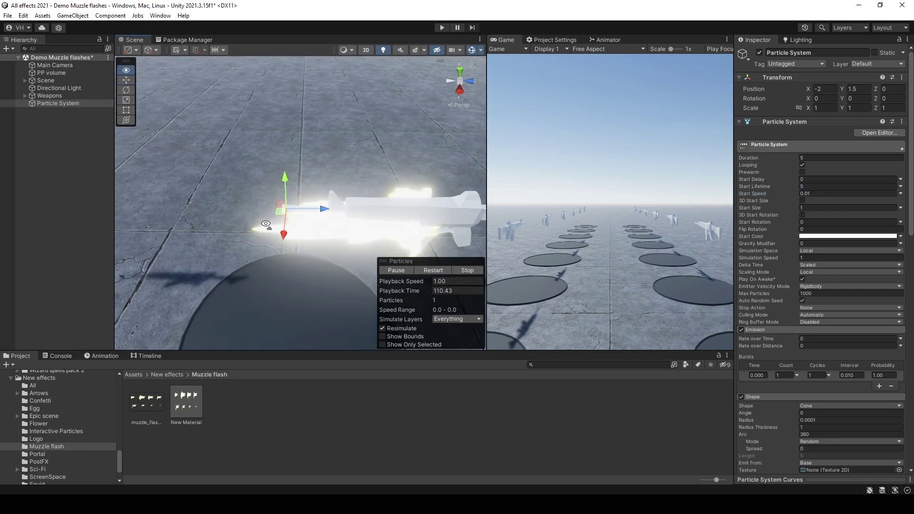
Set the Renderer module's Pivot X to 0.5 to shift the flash forward of the muzzle.
scroll(807, 336, "down", 15)
scroll(818, 333, "down", 3)
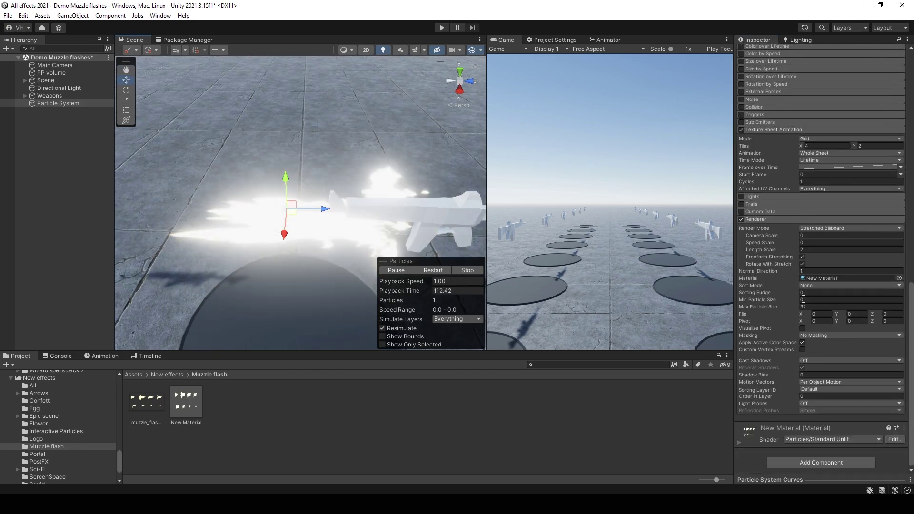
left_click(821, 321)
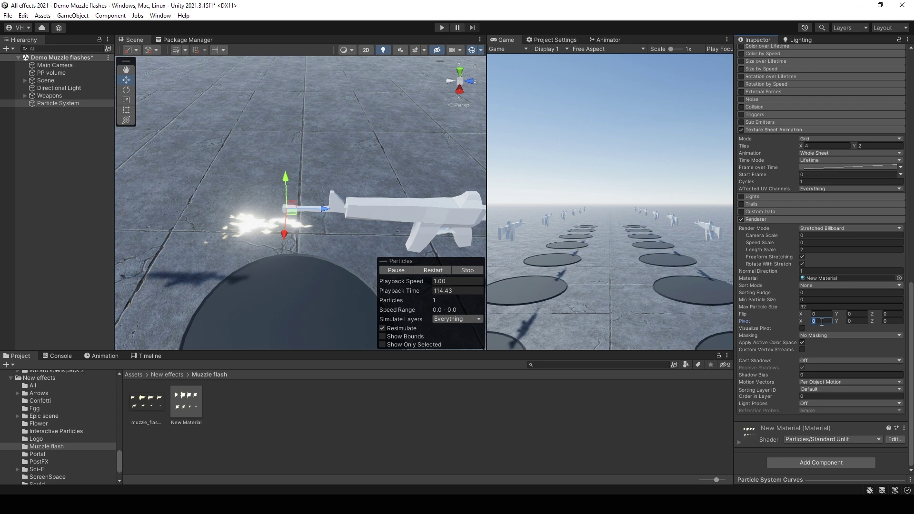
type("0.5")
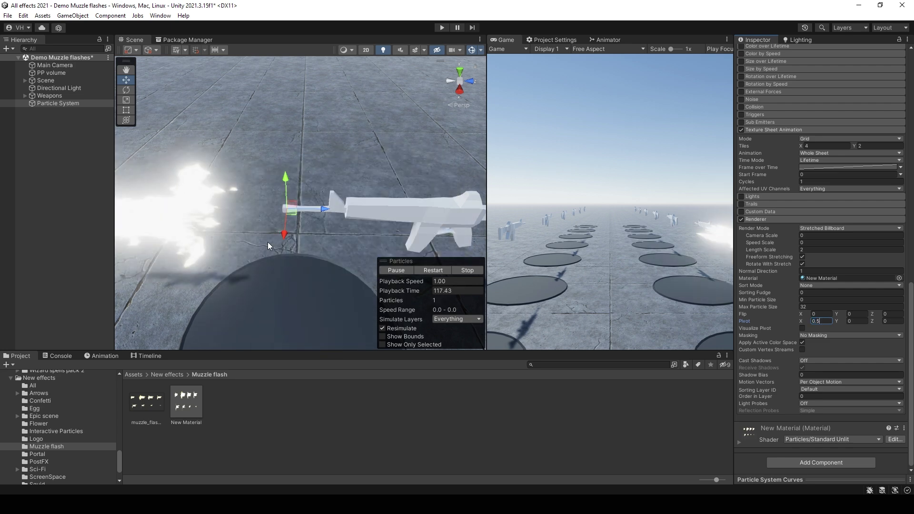
right_click_drag(268, 242, 253, 232)
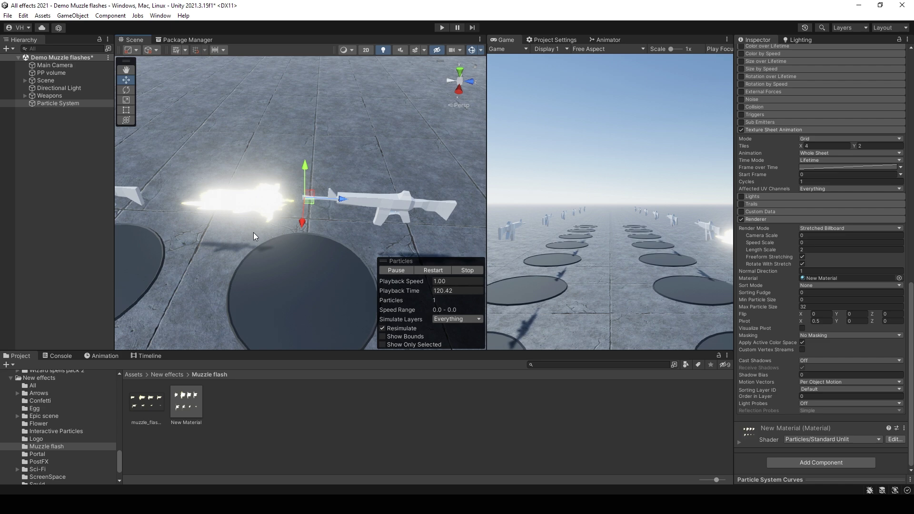
Set the particle system's Duration to 1 and Start Lifetime to 0.1, and replay the effect.
scroll(830, 210, "up", 15)
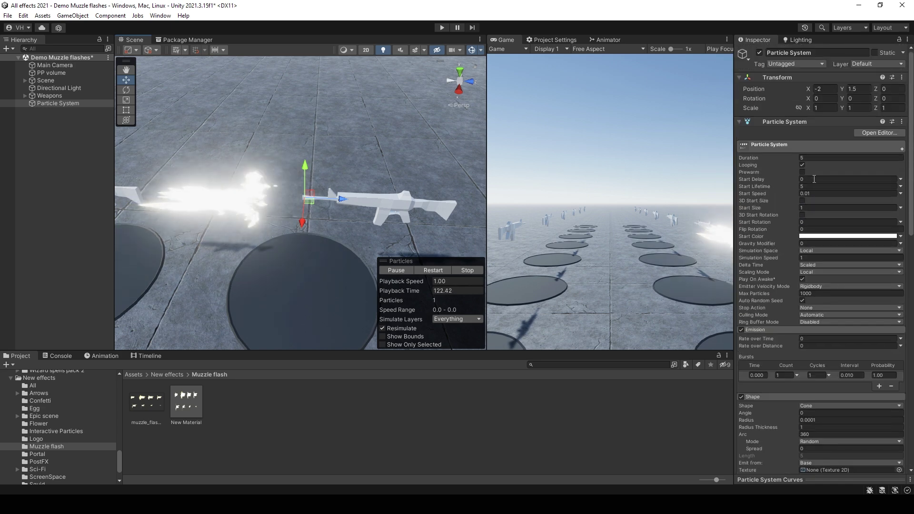
left_click(812, 157)
type("1")
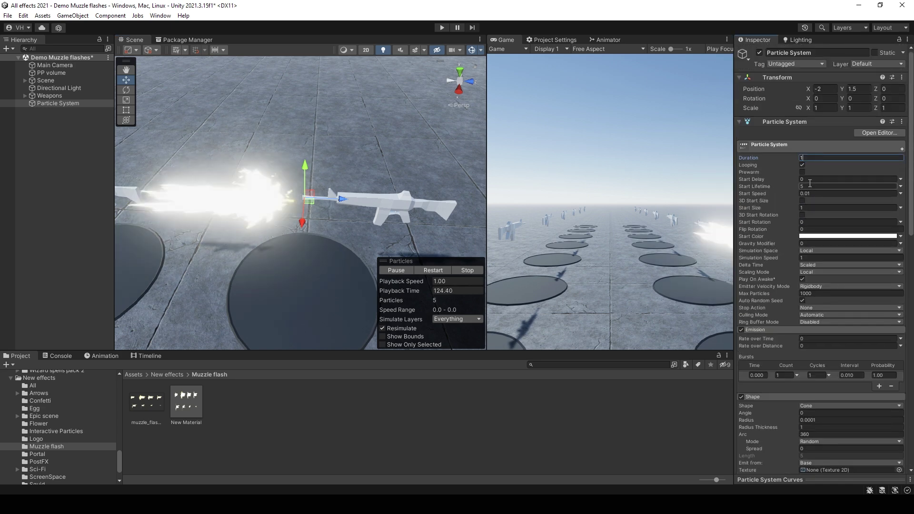
left_click(818, 186)
type("0.1")
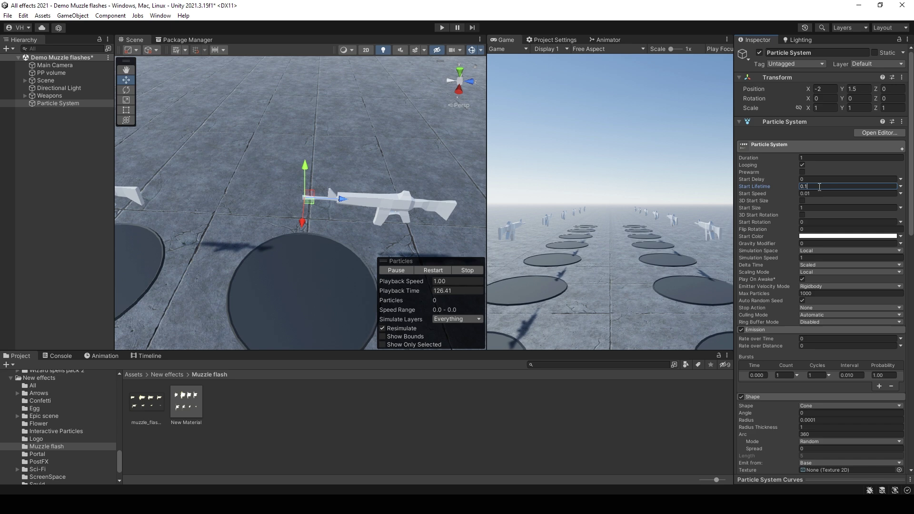
right_click_drag(367, 205, 367, 202)
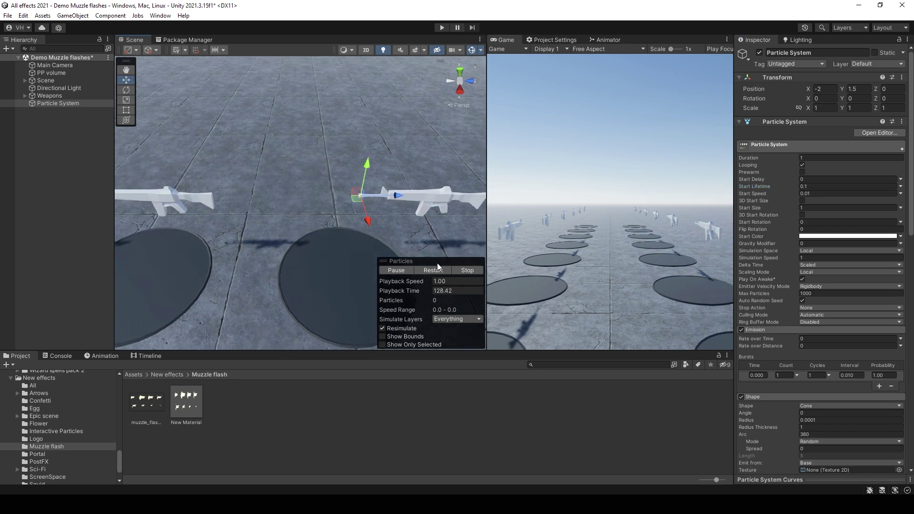
left_click(437, 270)
Make Start Size random between the two constants 0.24 and 0.35, and replay the effect.
left_click(900, 208)
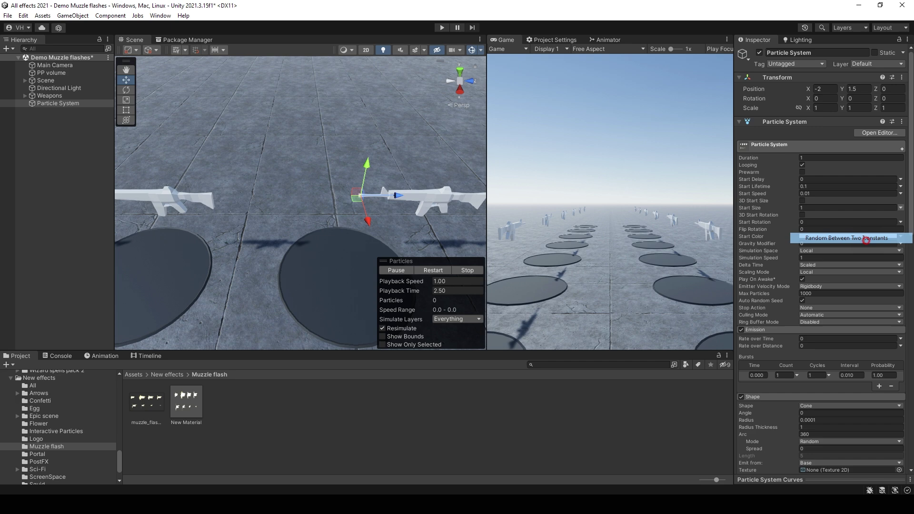
left_click(838, 238)
left_click(816, 210)
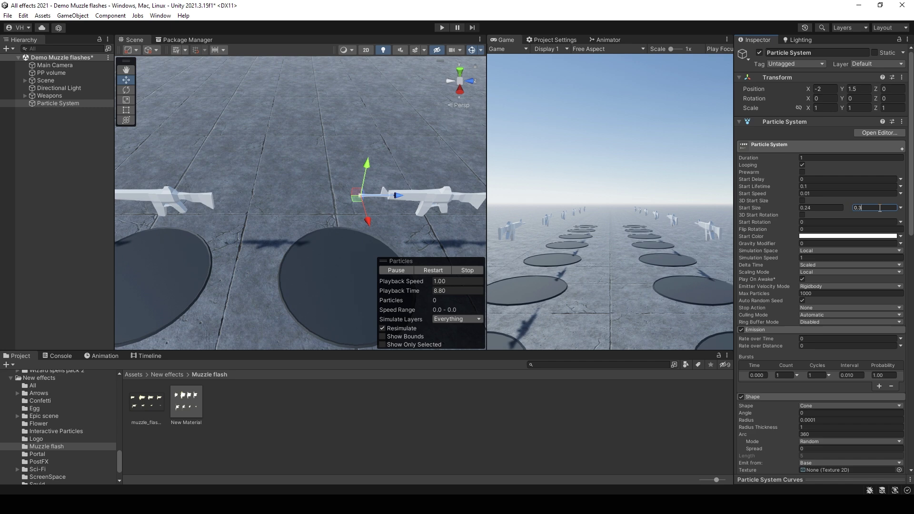
scroll(406, 227, "up", 3)
left_click(433, 270)
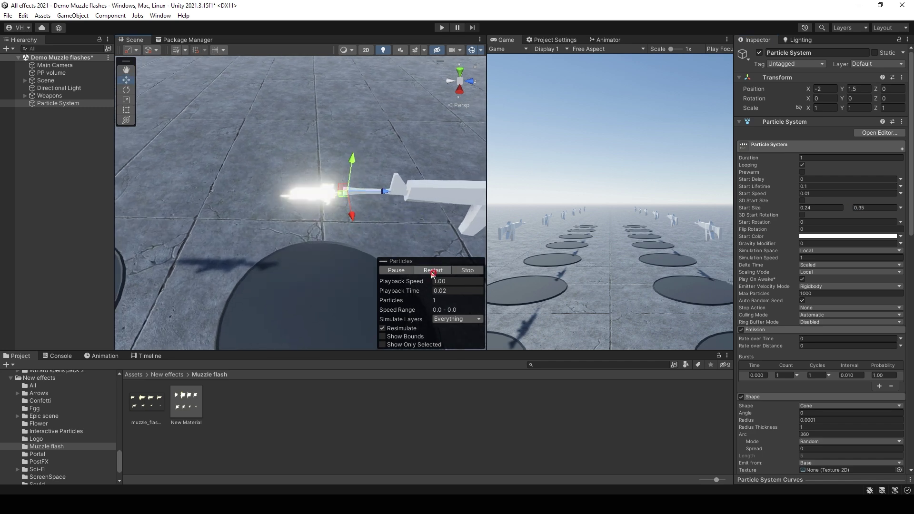
Set the Start Color to orange FF8D40, judging the tint with the preview paused at 0.05 seconds.
left_click(804, 237)
left_click_drag(851, 283, 852, 267)
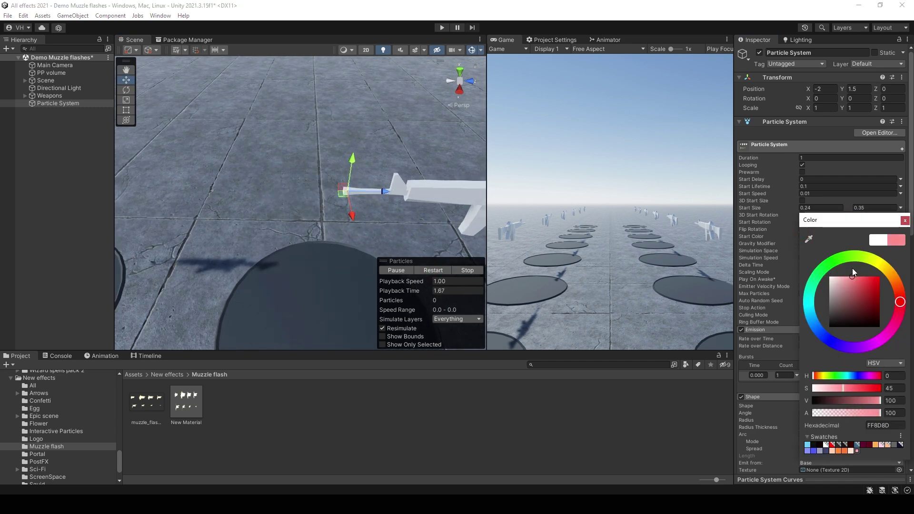
left_click_drag(897, 286, 865, 272)
left_click(434, 272)
left_click(393, 271)
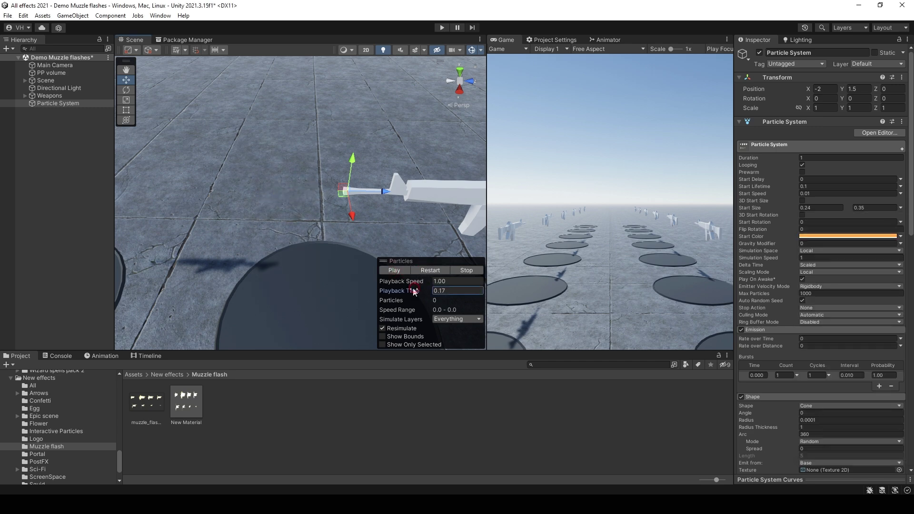
left_click_drag(414, 291, 378, 294)
left_click(832, 235)
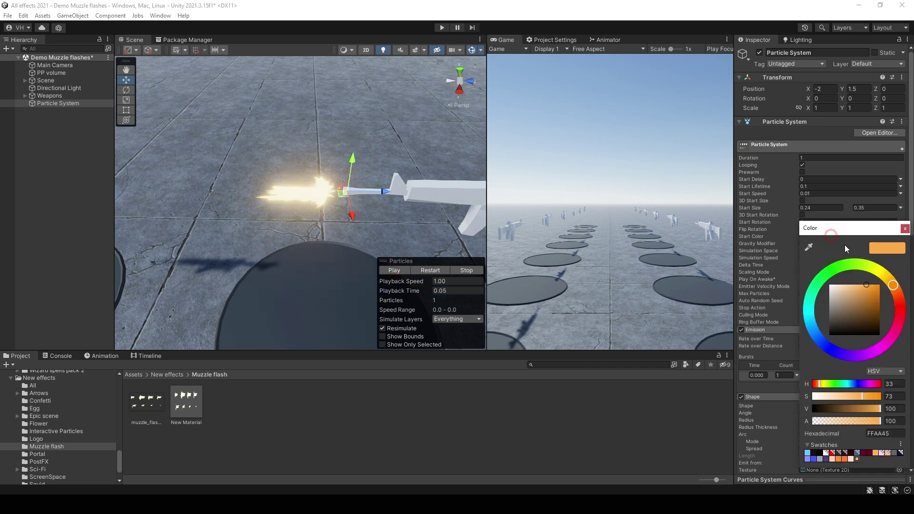
left_click_drag(890, 288, 867, 280)
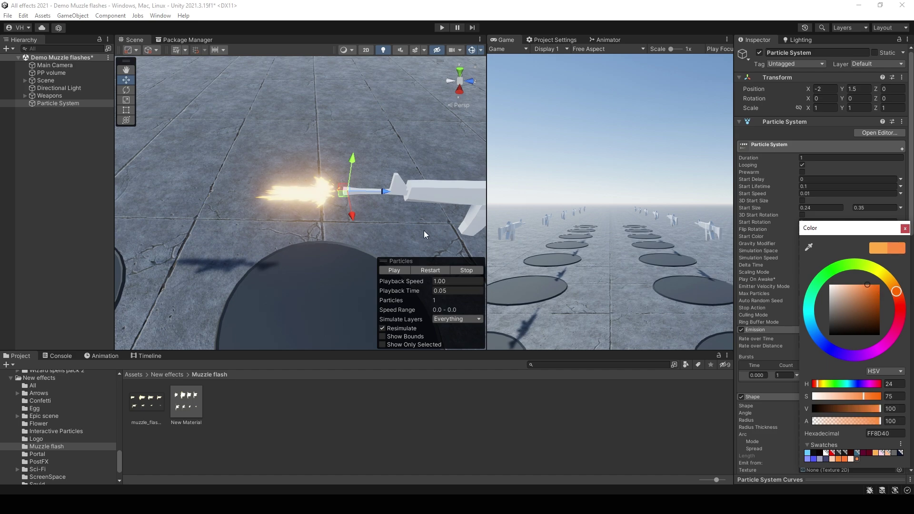
left_click(427, 270)
Set the Renderer module's Length Scale to 2.5 and replay the effect.
right_click_drag(413, 238, 422, 242)
scroll(826, 323, "down", 15)
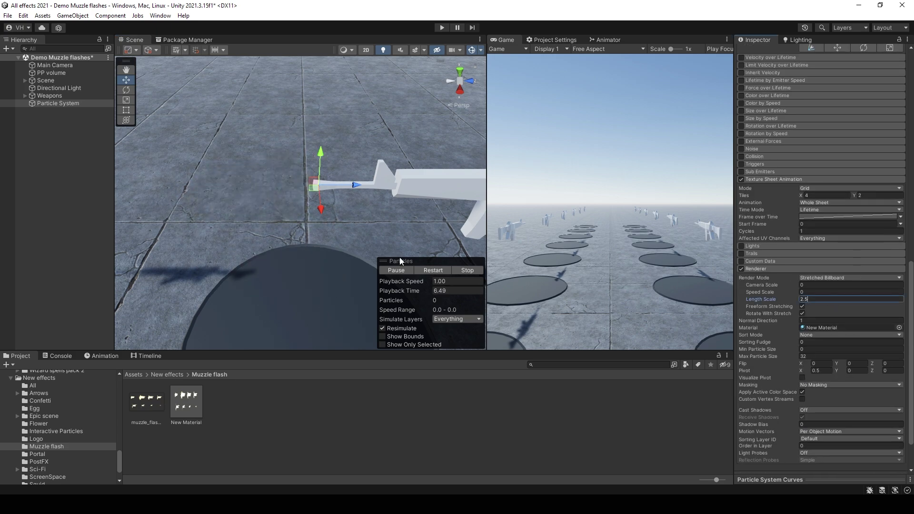
left_click(433, 271)
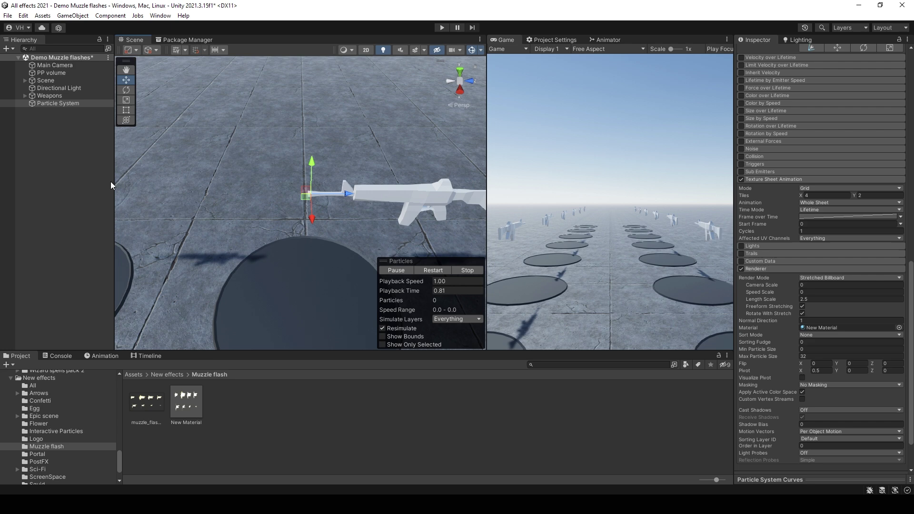
Duplicate the Particle System and make the copy a child of the original.
left_click(52, 104)
key("ctrl+d")
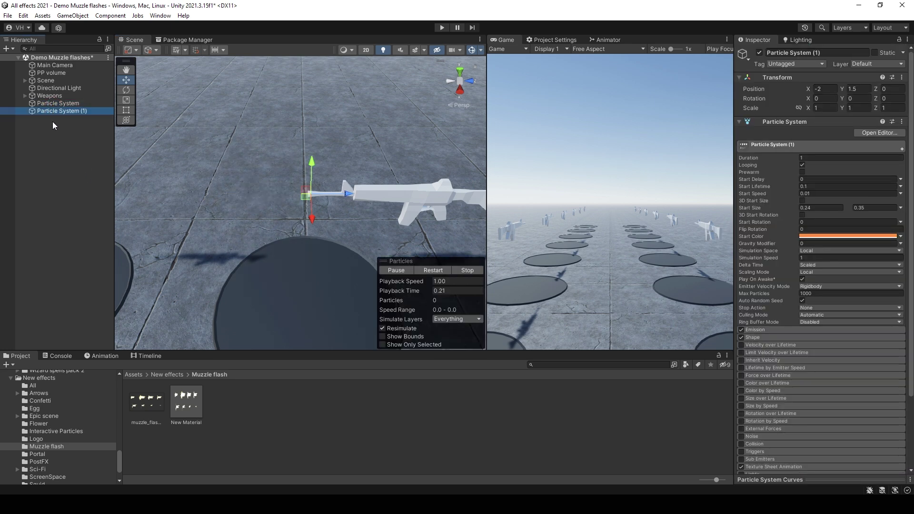
left_click_drag(55, 104, 56, 104)
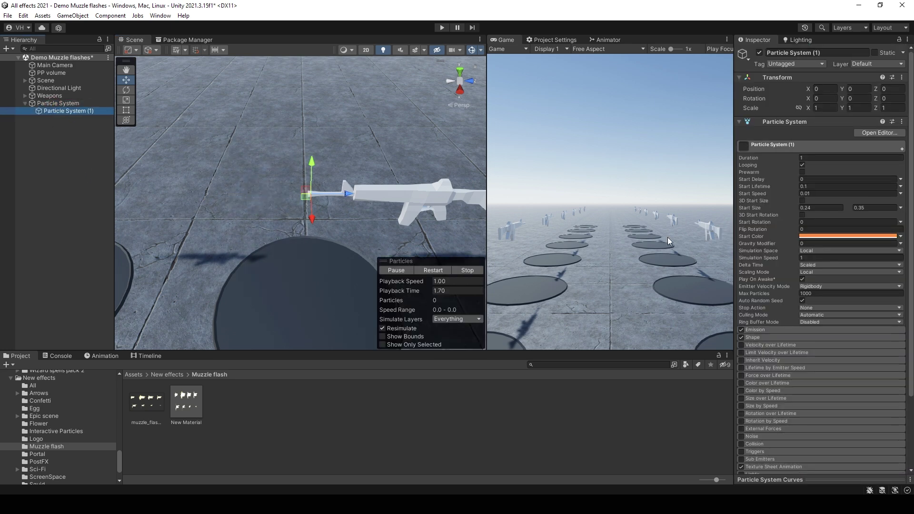
Set the child particle system's burst Count to 5 and its cone shape Angle to 90.
left_click(756, 338)
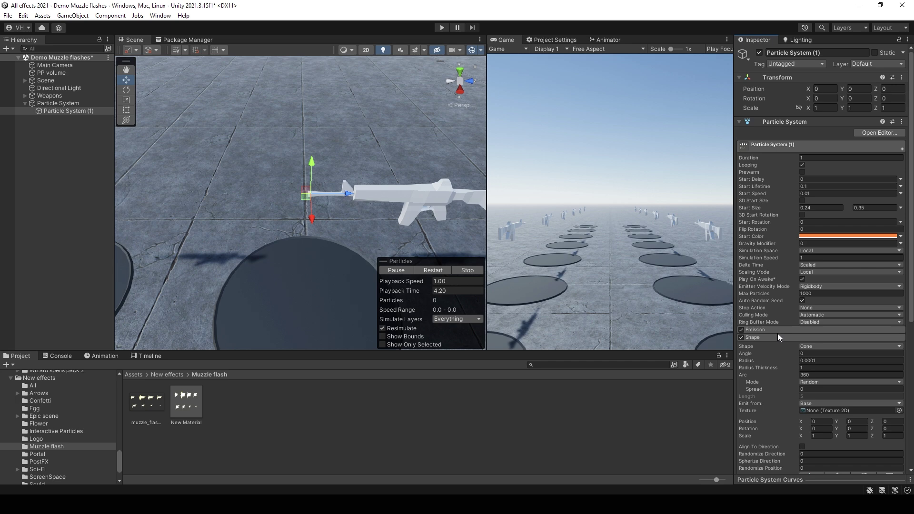
left_click(772, 329)
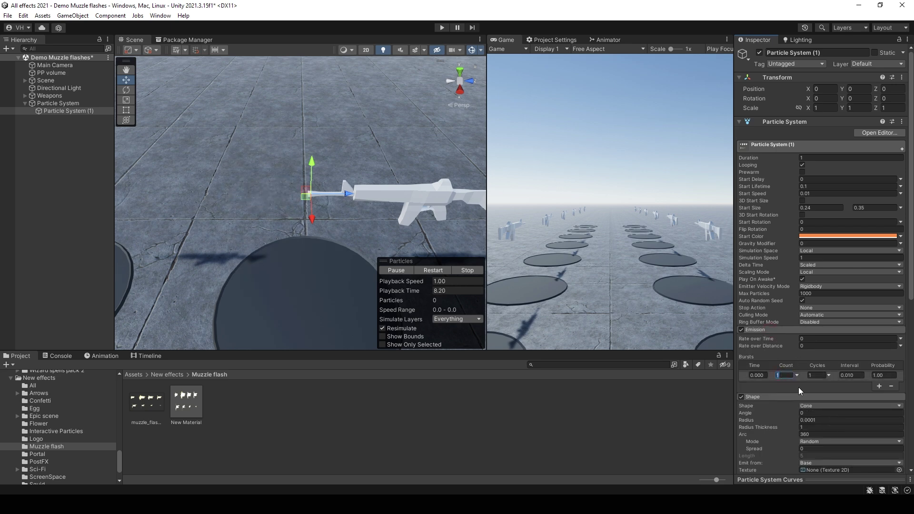
scroll(837, 369, "down", 5)
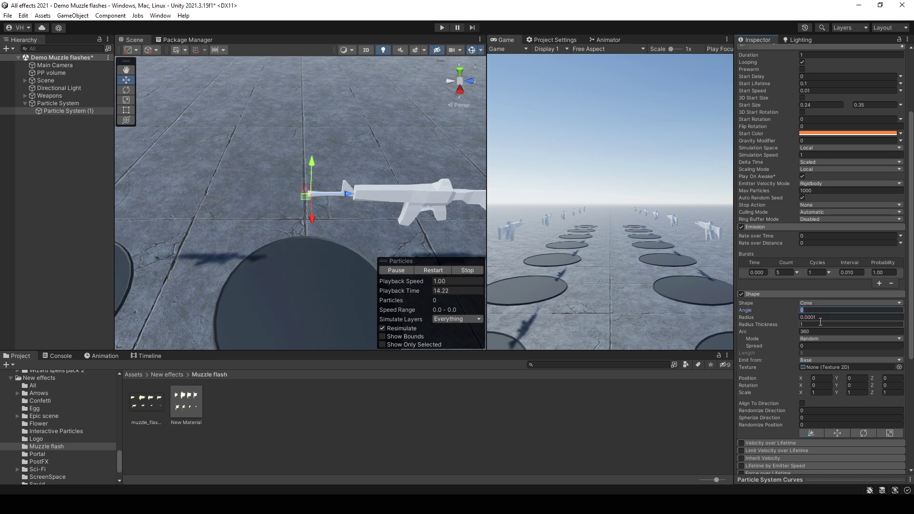
type("0")
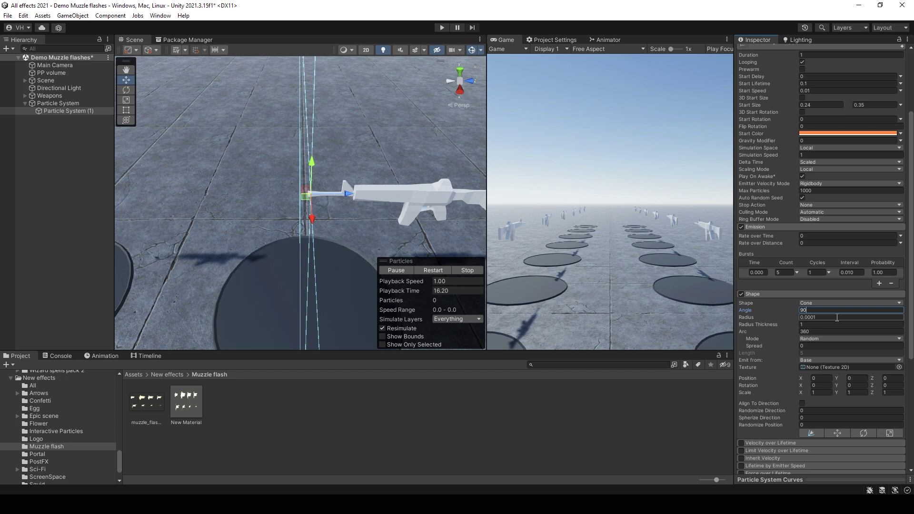
left_click_drag(384, 205, 261, 198, "alt")
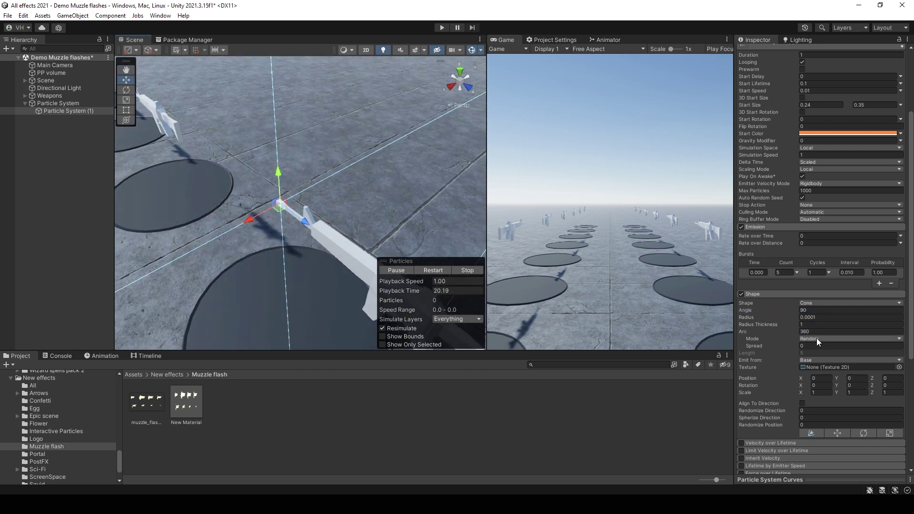
Switch the child particle system's shape Arc Mode to Burst Spread.
left_click(800, 340)
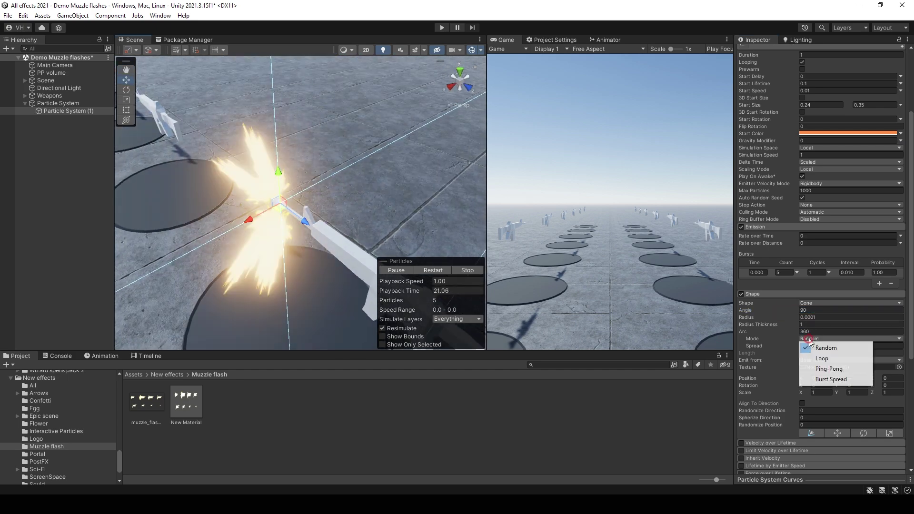
left_click(828, 380)
scroll(860, 272, "up", 5)
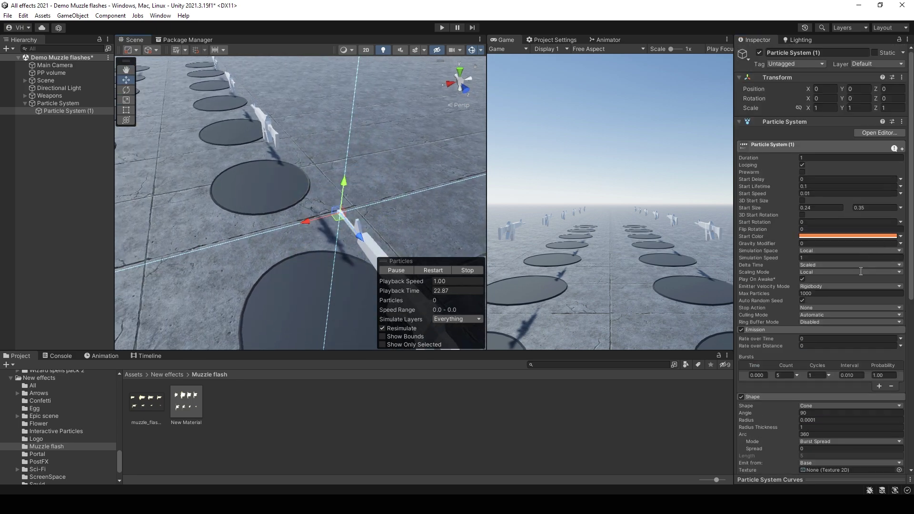
Set the radial side-flash system's Renderer Length Scale to 1.5.
scroll(860, 305, "down", 8)
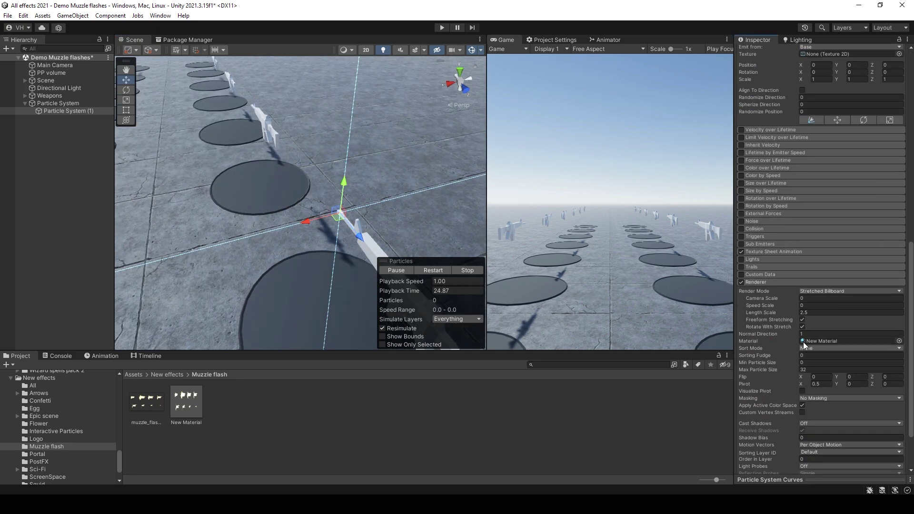
left_click(810, 312)
type("1.5")
Change the side-flash system's Start Lifetime to a random value between the constants 0.09 and 0.11.
scroll(857, 269, "up", 10)
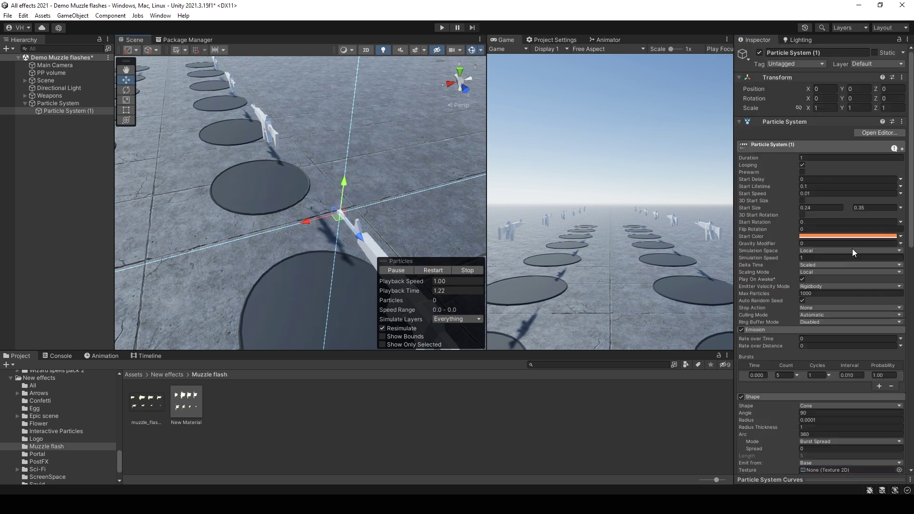
left_click(900, 186)
left_click(854, 213)
left_click(822, 186)
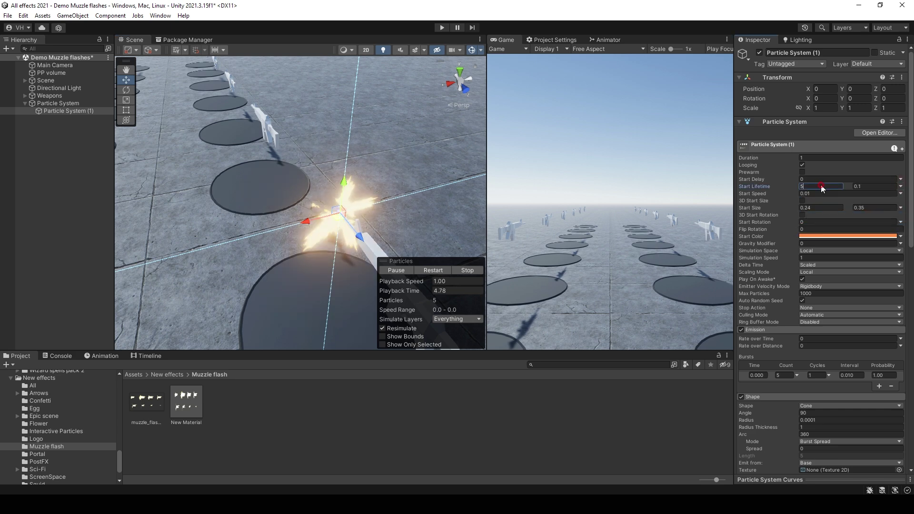
type("0.")
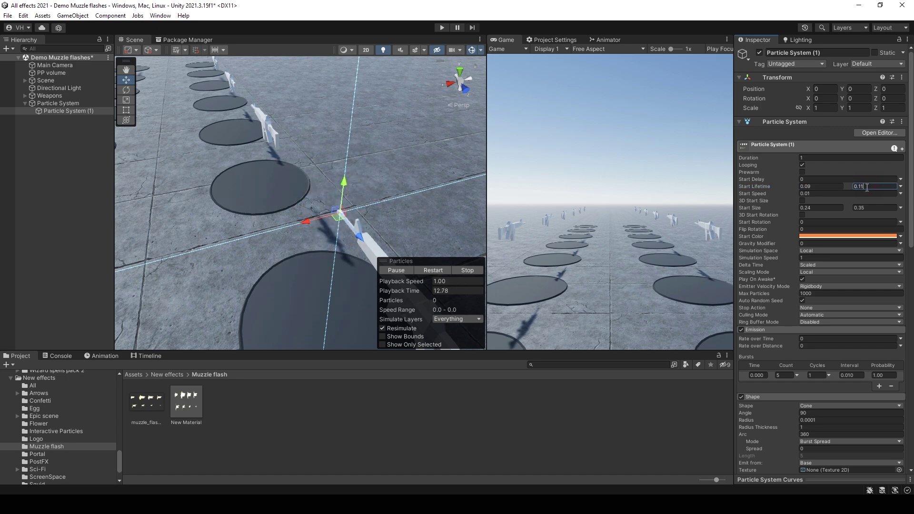
Replay the side flashes, pause them and scrub the Playback Time to 0.06 to inspect their shape.
mouse_move(350, 216)
left_mouse_down("alt")
mouse_move(340, 219)
mouse_move(414, 224)
mouse_move(333, 223)
left_mouse_up("alt")
scroll(340, 219, "up", 2)
left_click(429, 274)
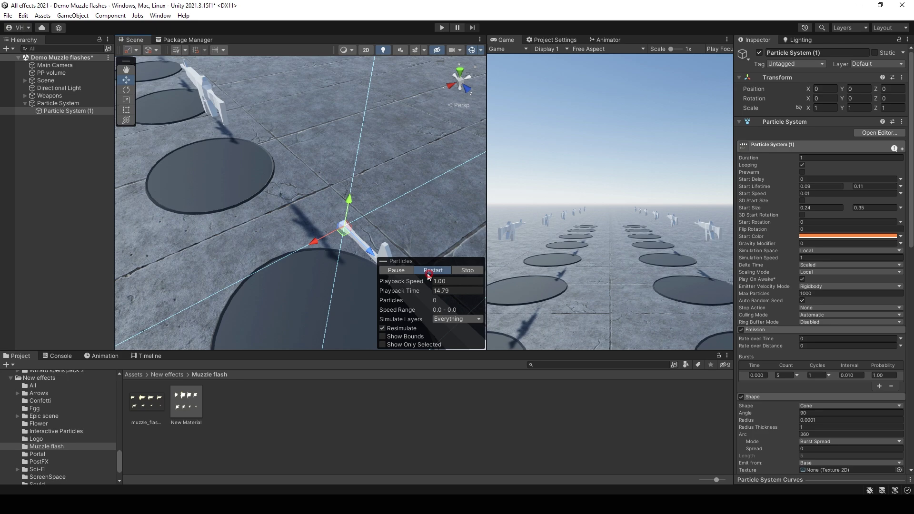
left_click(404, 271)
left_click_drag(404, 245, 351, 233, "alt")
left_click(424, 288)
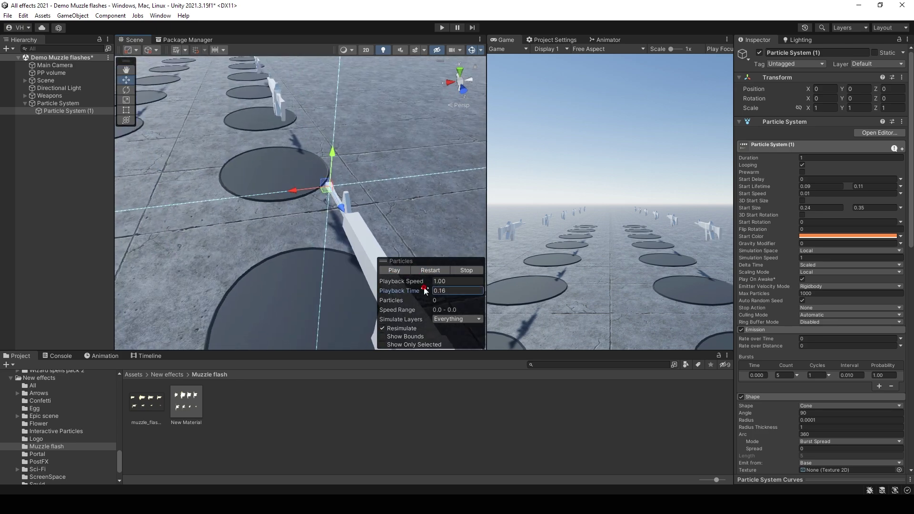
left_click_drag(415, 289, 399, 288)
Reduce the side-flash system's Renderer Length Scale to 1 and replay the effect.
scroll(853, 365, "down", 10)
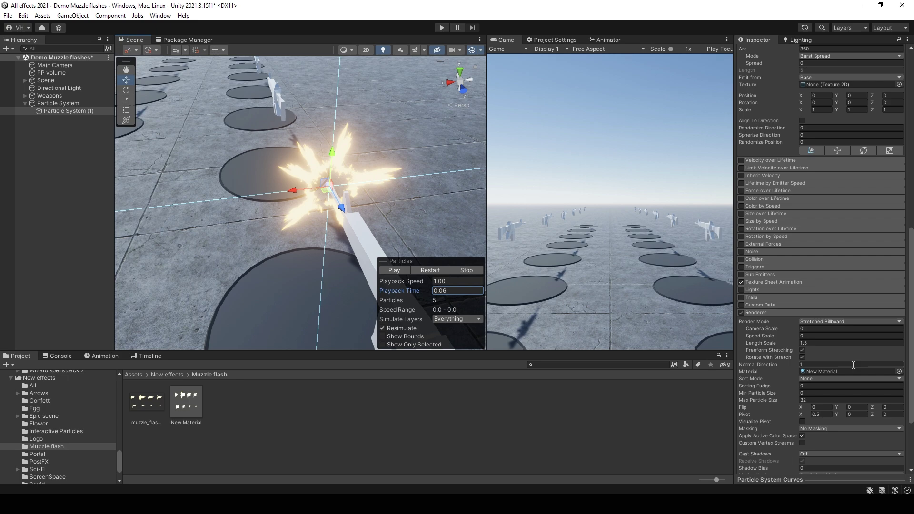
left_click_drag(799, 342, 779, 342)
type("1")
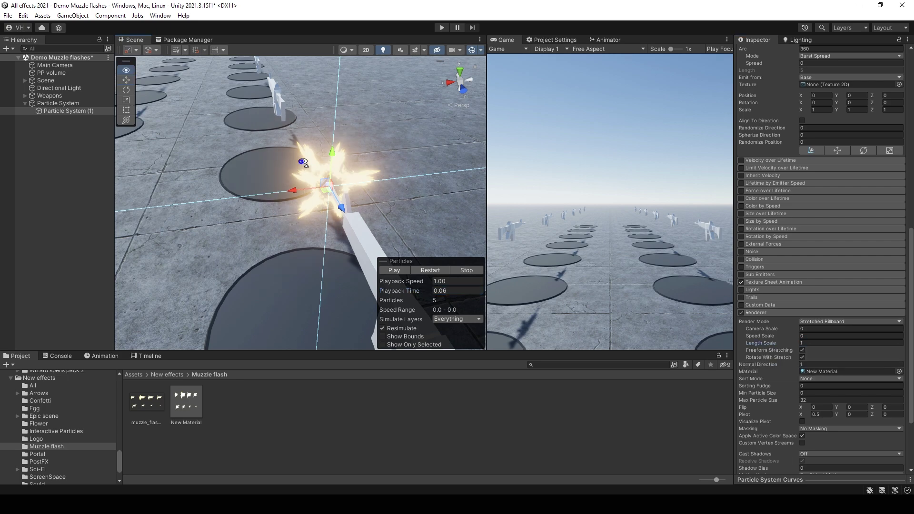
left_click_drag(304, 163, 460, 240, "alt")
left_click(443, 272)
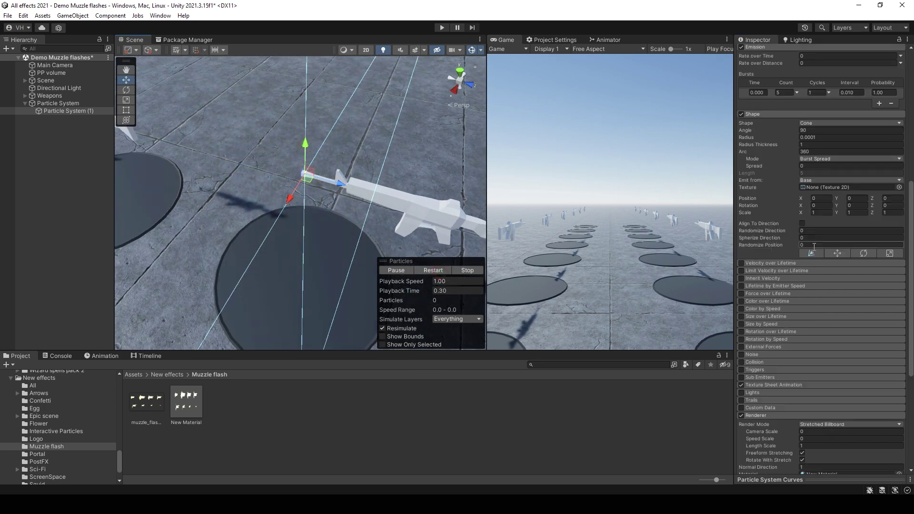
Set the second Start Size value of the side-flash system to 0.2 and replay the effect.
scroll(806, 231, "up", 10)
left_click(866, 157)
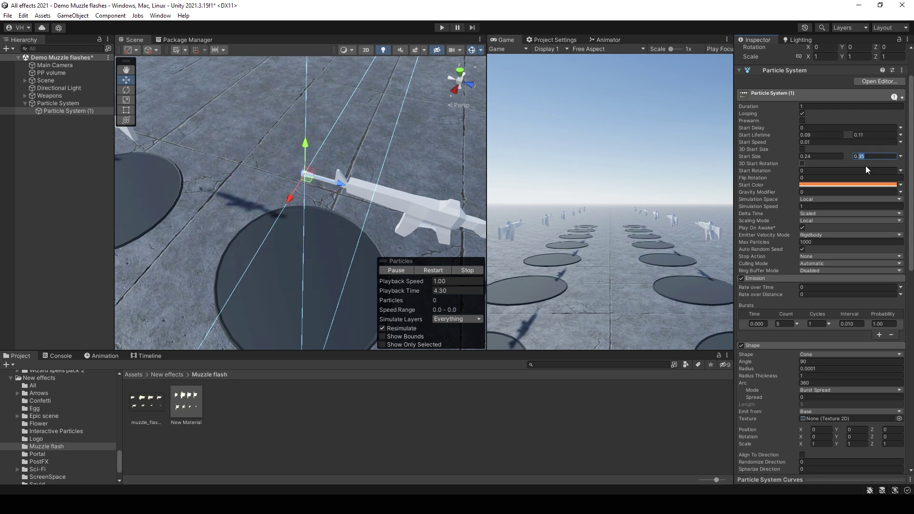
type("0.2")
left_click_drag(328, 190, 283, 200, "alt")
left_click(434, 270)
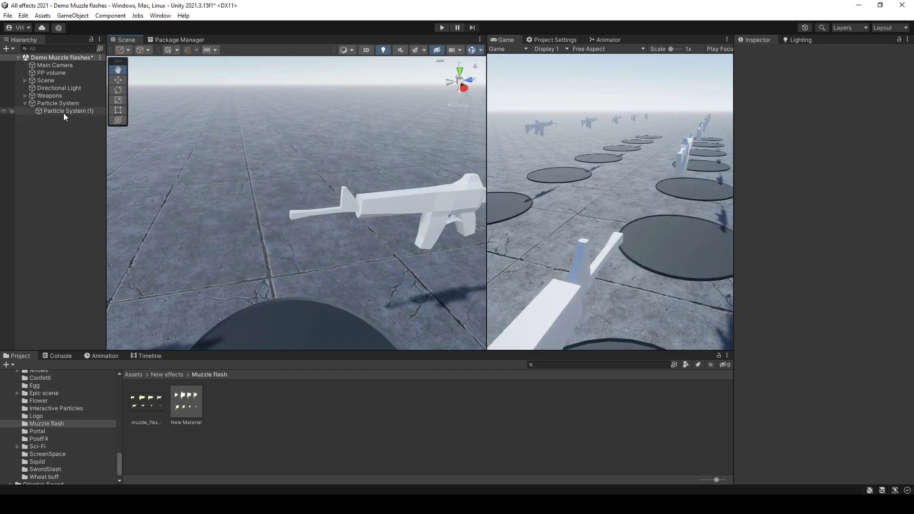
Duplicate the child particle system and set the copy's burst Count to a random value between 2 and 4.
left_click(63, 112)
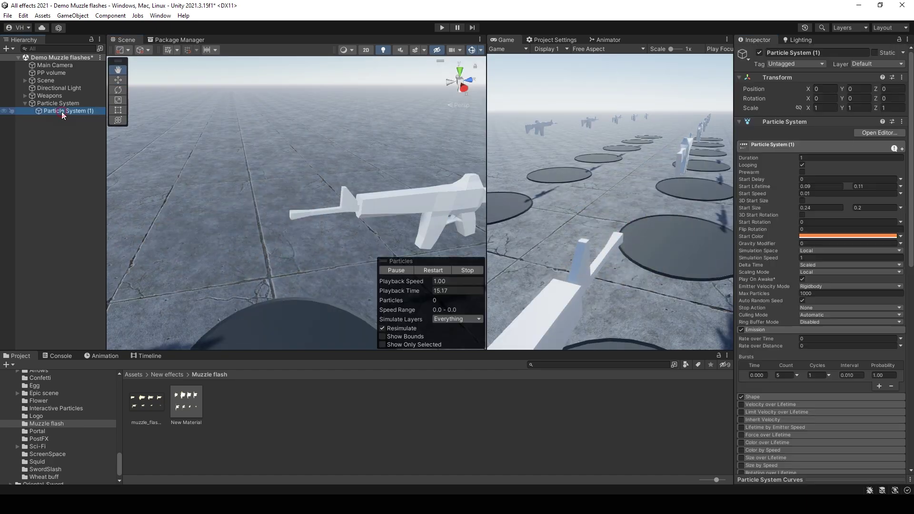
key("ctrl+d")
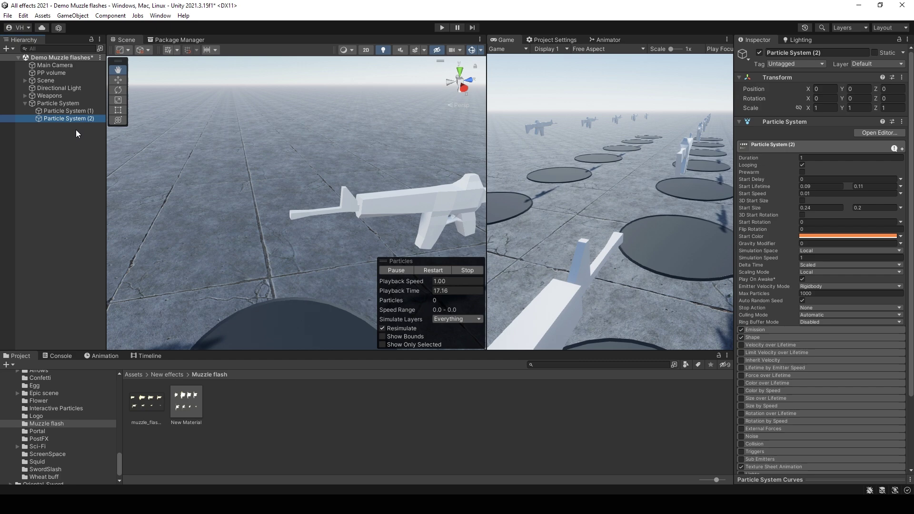
scroll(757, 292, "down", 3)
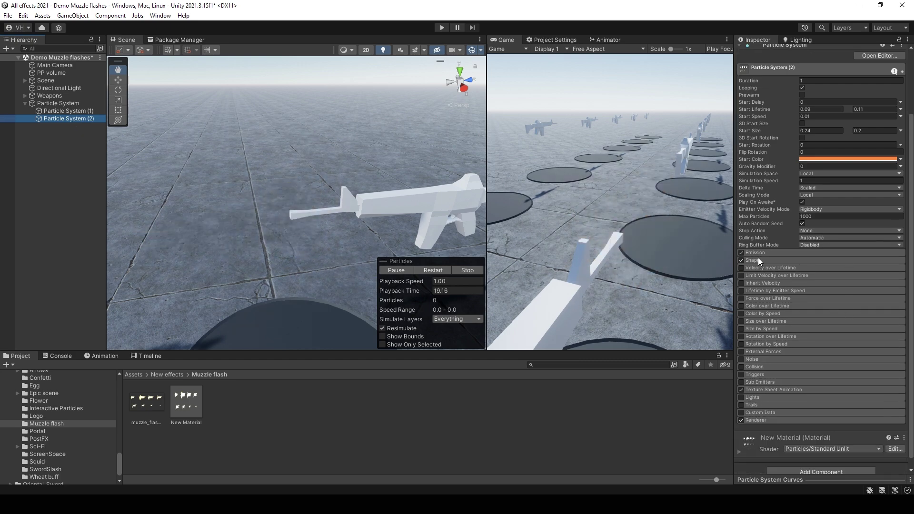
left_click(756, 253)
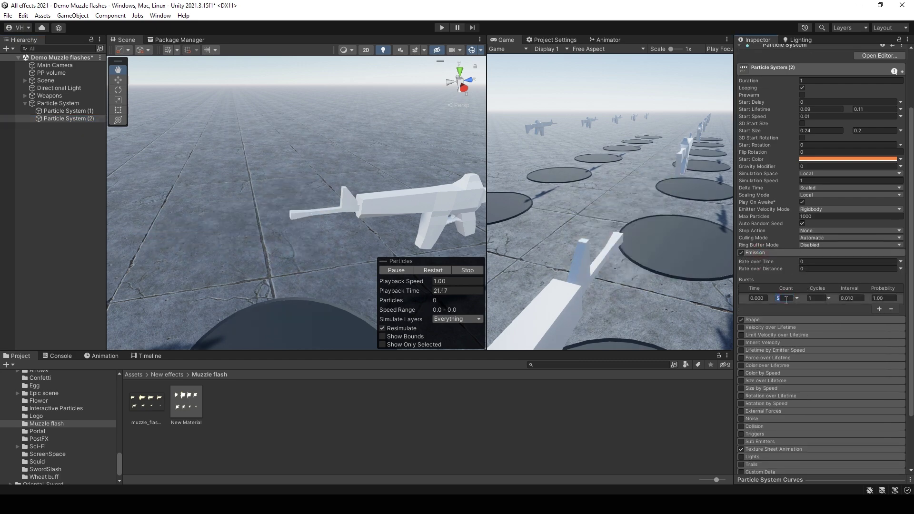
left_click(796, 299)
left_click(809, 331)
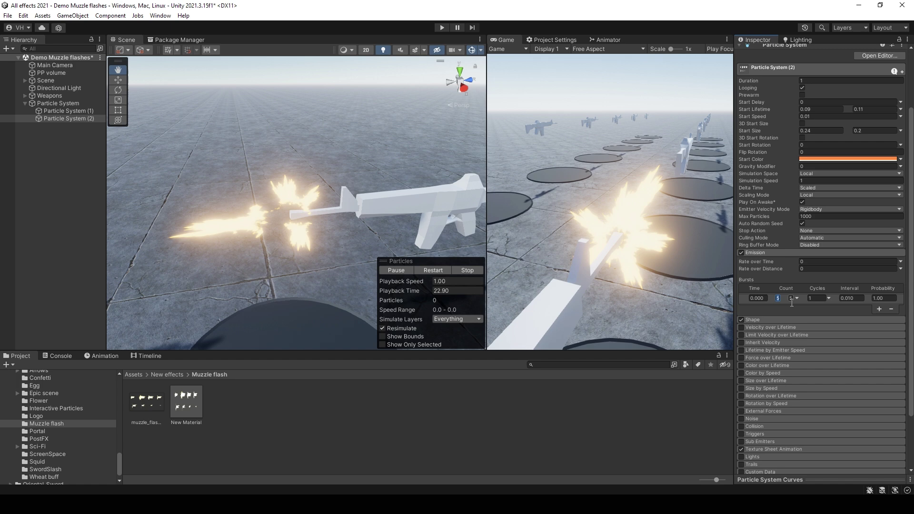
type("2")
key("Tab")
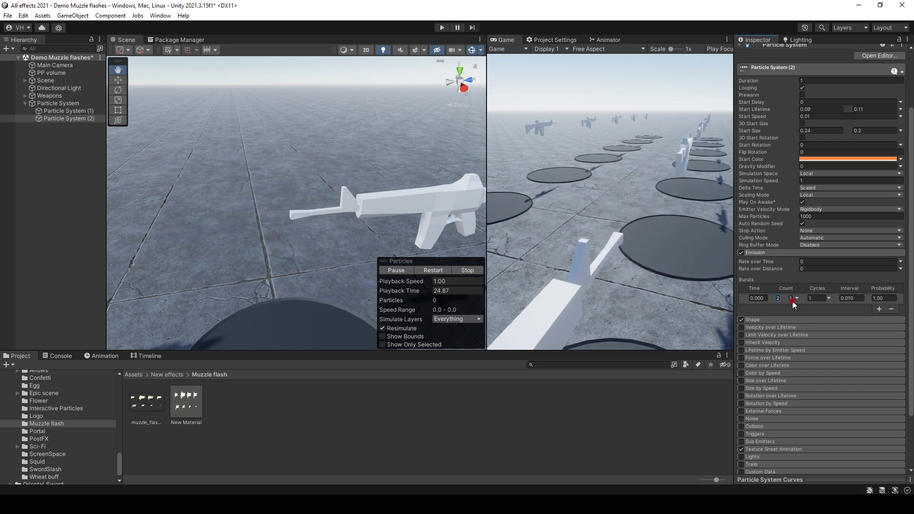
type("4")
Set the new child system's cone Angle to 4 and its shape Rotation X to 180, and replay it.
left_click(763, 320)
left_click(811, 336)
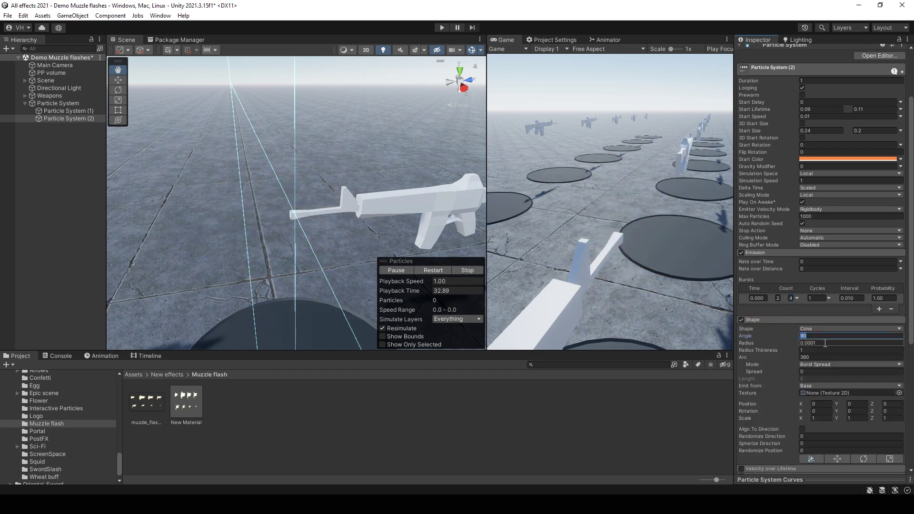
type("4")
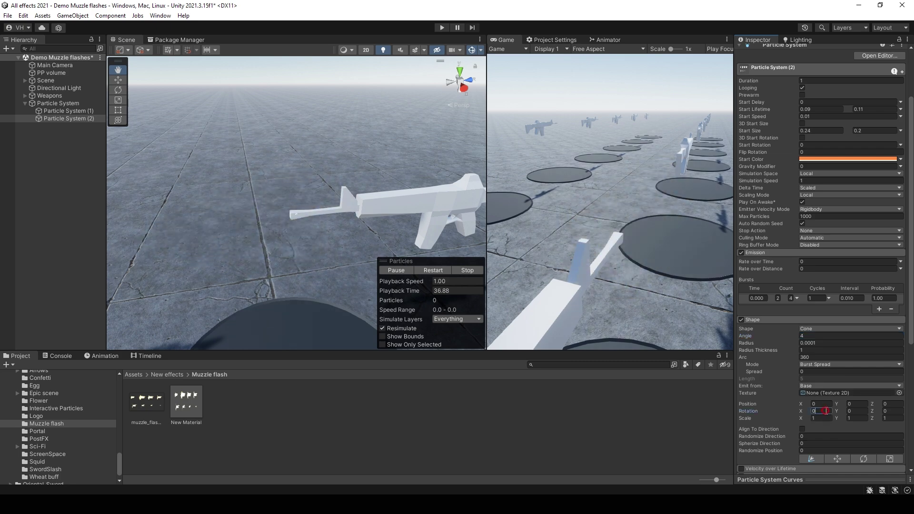
type("180")
left_click(439, 273)
right_click_drag(441, 245, 414, 238)
scroll(414, 238, "down", 3)
middle_click_drag(445, 242, 408, 246)
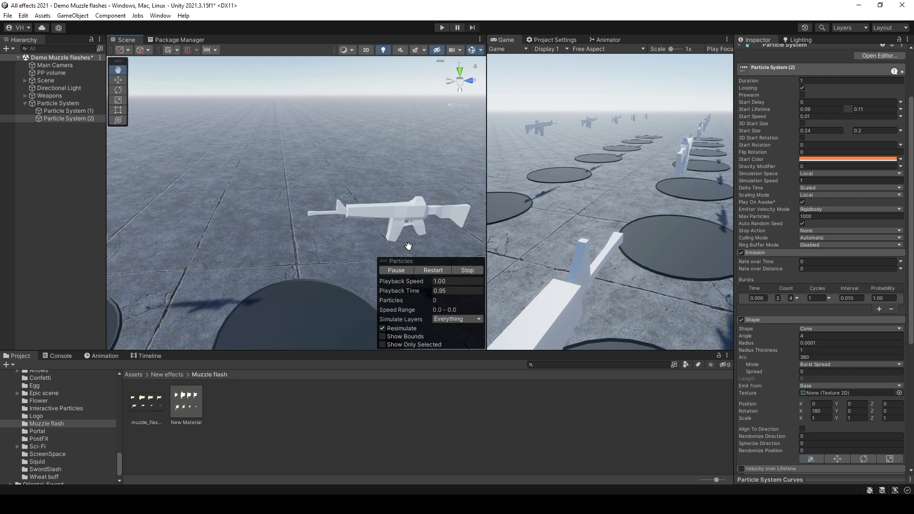
left_click(428, 270)
left_click(396, 270)
Change the new child system's Start Speed to a random value between 8 and 20 and replay it.
scroll(801, 246, "up", 3)
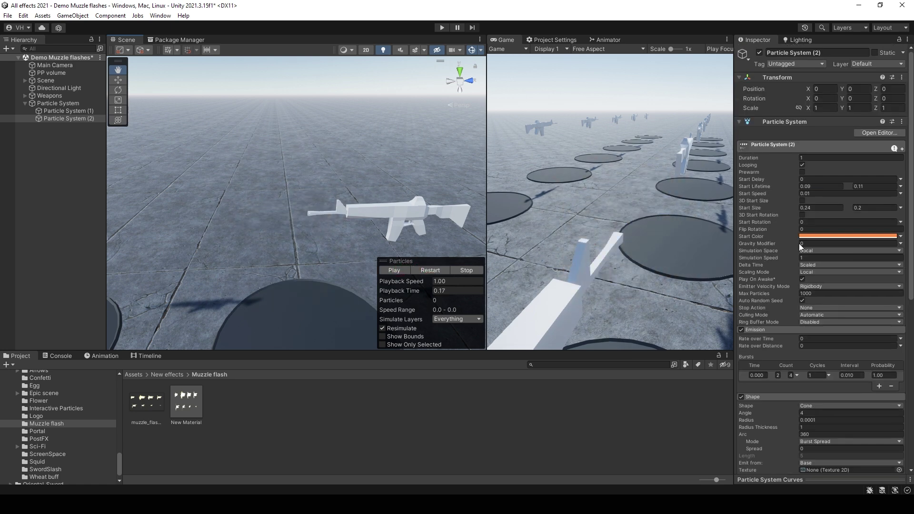
left_click(901, 195)
left_click(861, 222)
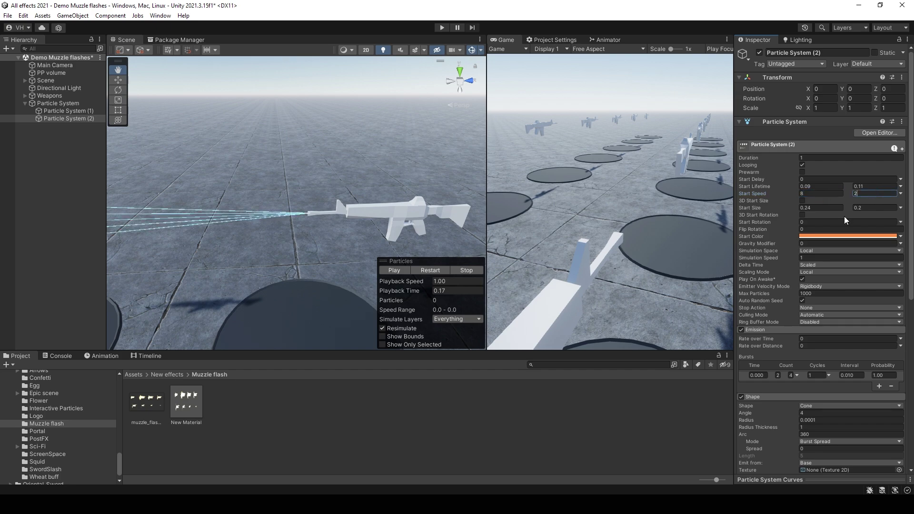
type("0")
left_click(427, 270)
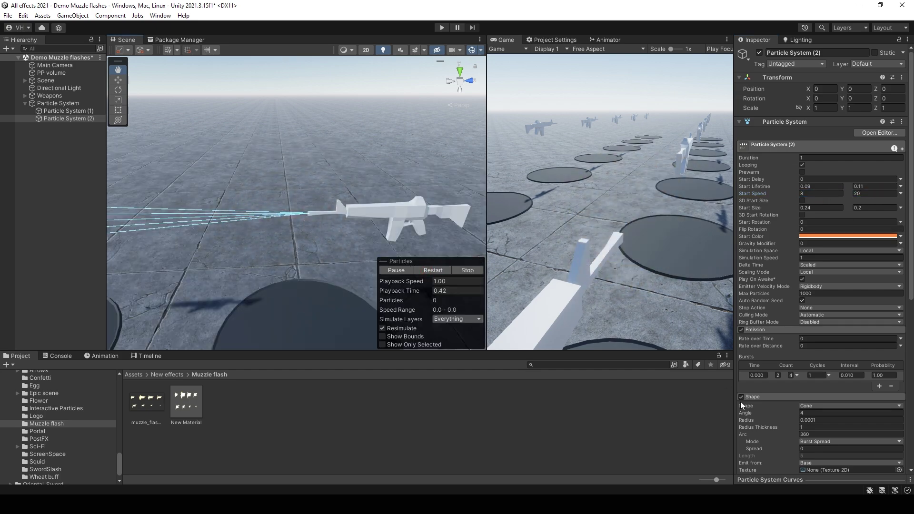
Set the new child system's Start Size range to 0.02 and 0.04.
left_click(761, 397)
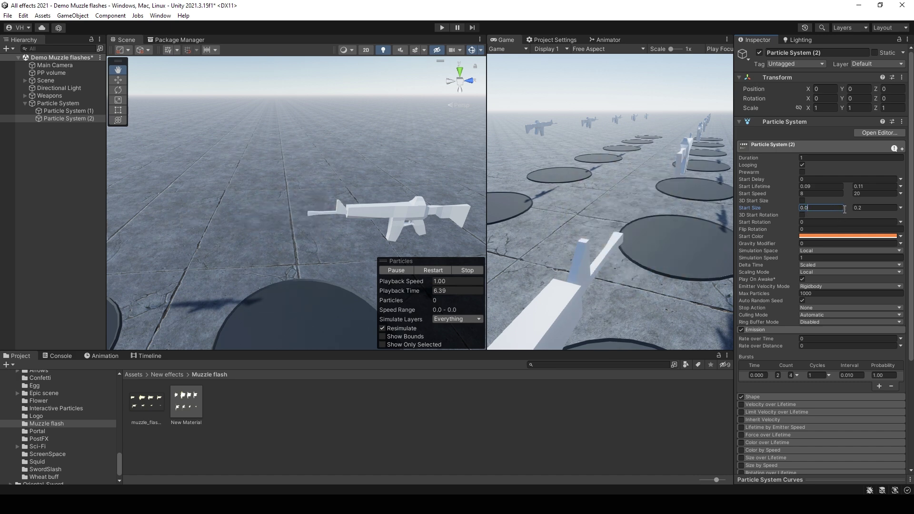
left_click(860, 210)
type("0.04")
Set the new child system's Renderer Length Scale to 2 and Speed Scale to 0.02, and replay the effect.
scroll(784, 396, "down", 5)
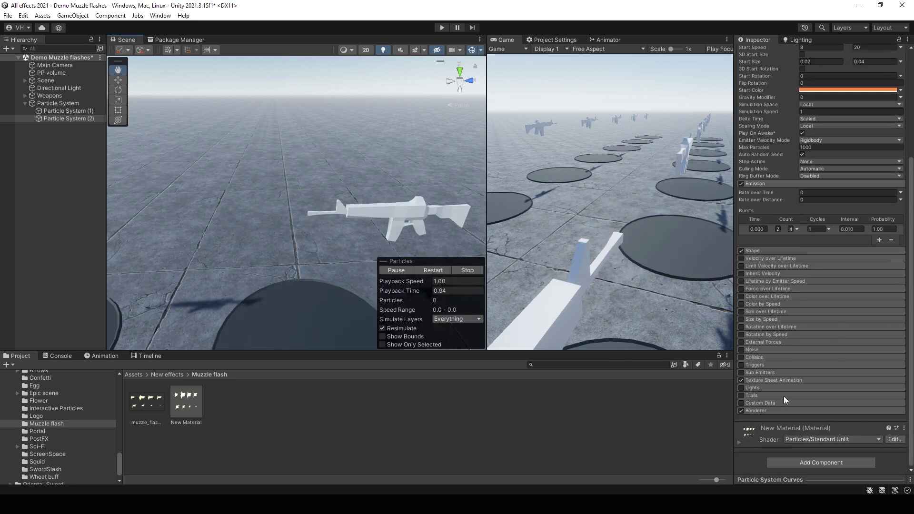
left_click(764, 413)
scroll(805, 396, "down", 5)
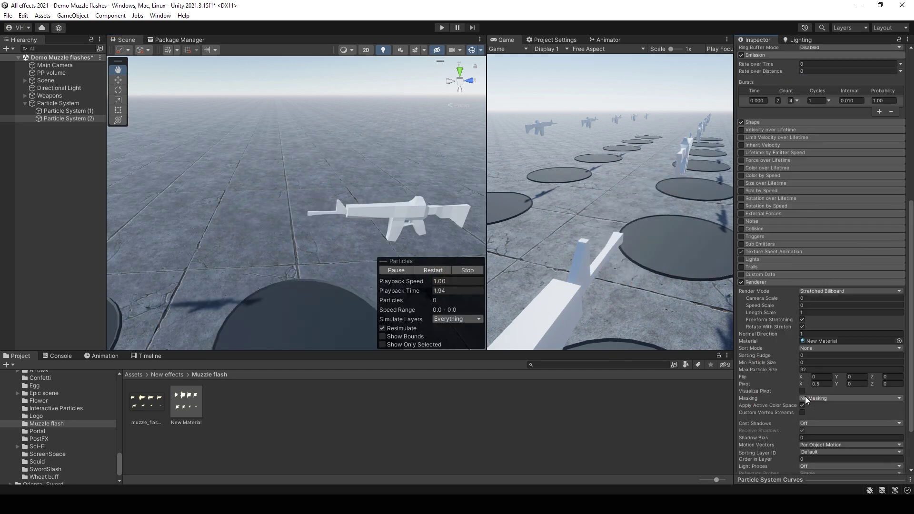
left_click(809, 312)
type("2")
left_click(814, 306)
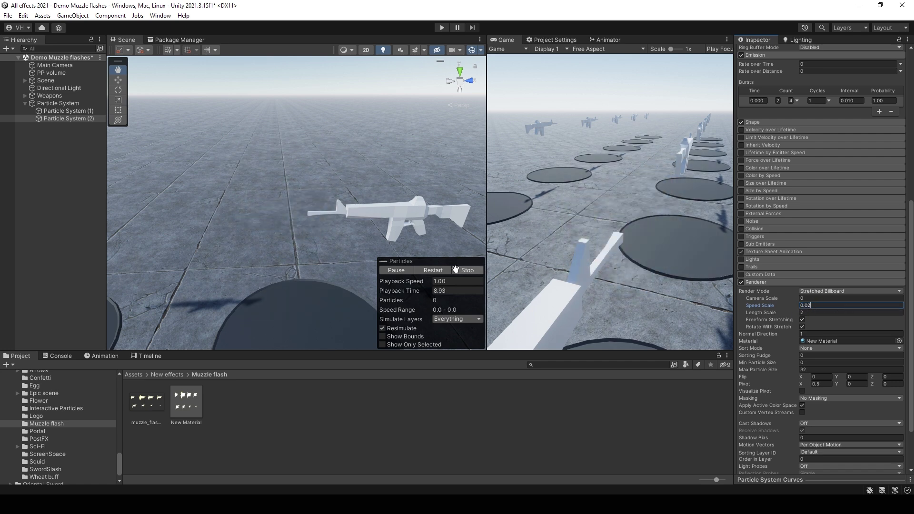
left_click(434, 273)
left_click(434, 272)
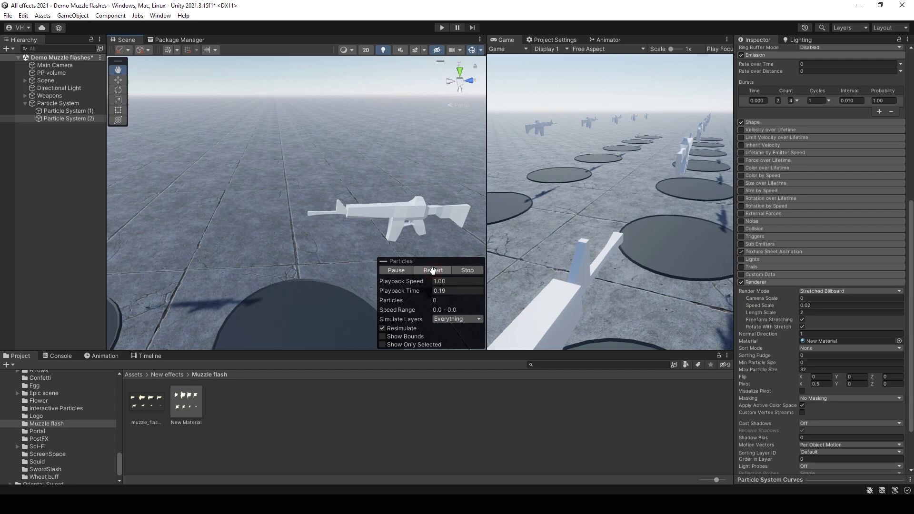
left_click(433, 271)
right_click_drag(415, 220, 368, 219)
left_click_drag(368, 218, 354, 219, "alt")
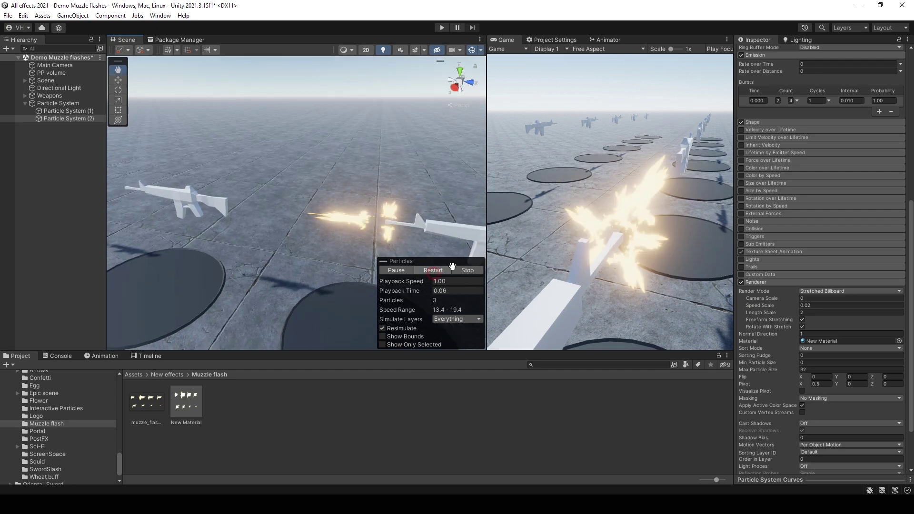
Turn off Freeform Stretching in the new child system's Renderer module and replay the effect from another angle.
scroll(828, 310, "up", 2)
scroll(830, 354, "up", 10)
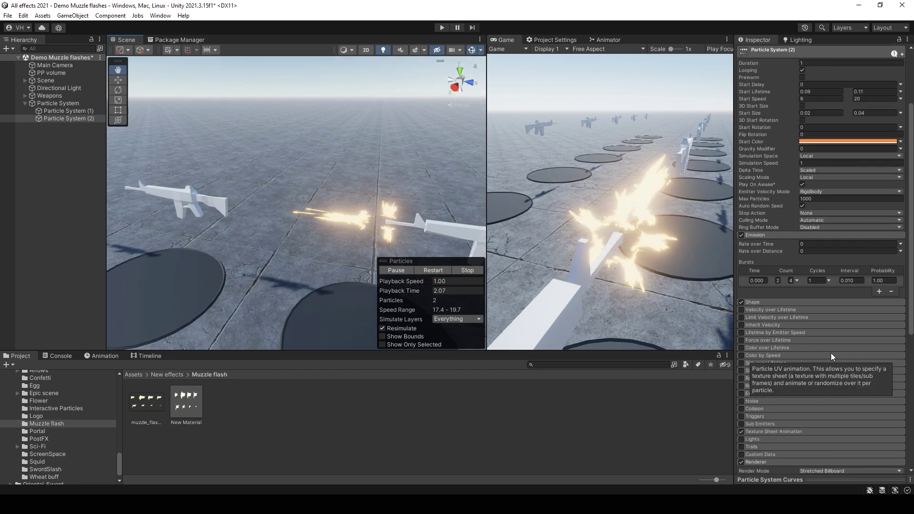
scroll(797, 320, "down", 8)
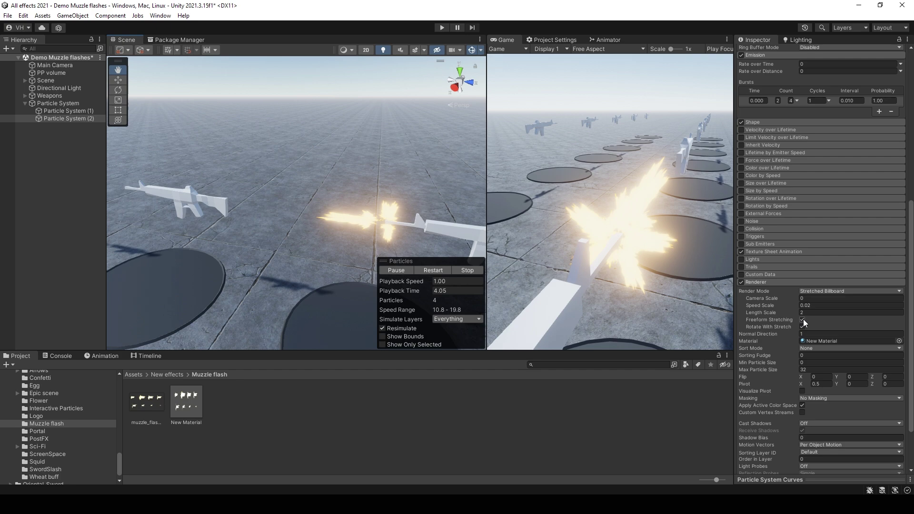
left_click(433, 270)
key("d")
right_click_drag(418, 227, 235, 234)
left_click_drag(235, 235, 286, 216, "alt")
Turn off Freeform Stretching in the Renderer module of the first child system, Particle System (1).
left_click(67, 111)
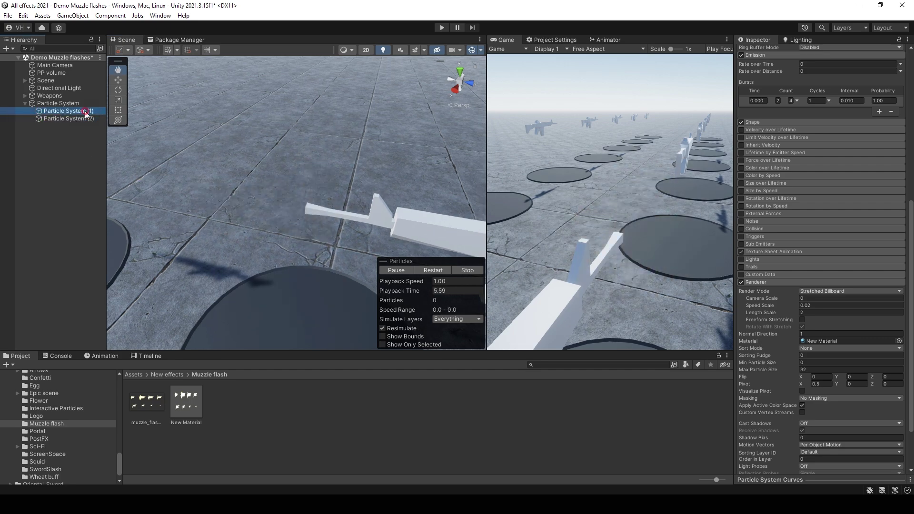
scroll(834, 319, "down", 3)
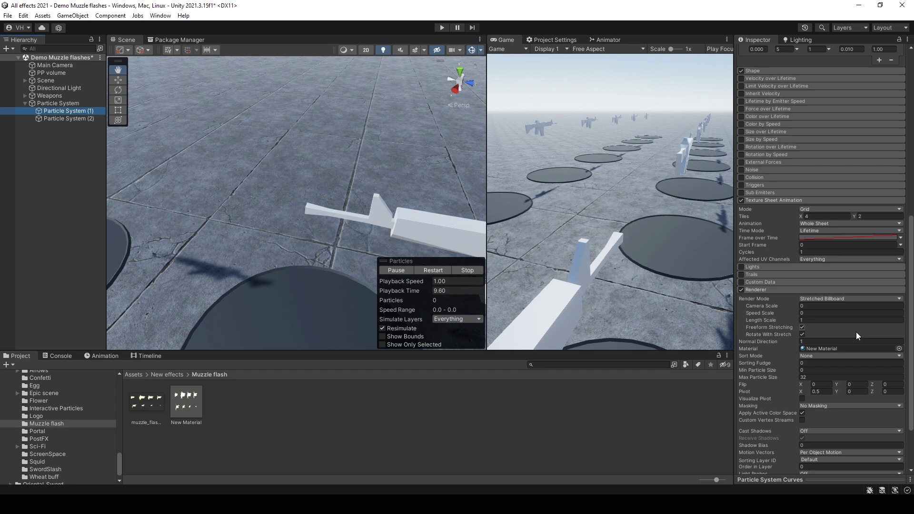
left_click(802, 328)
Bend Particle System (1)'s Frame over Time curve into an upward arc that rises faster early and eases toward the end, and replay the effect.
scroll(808, 330, "up", 7)
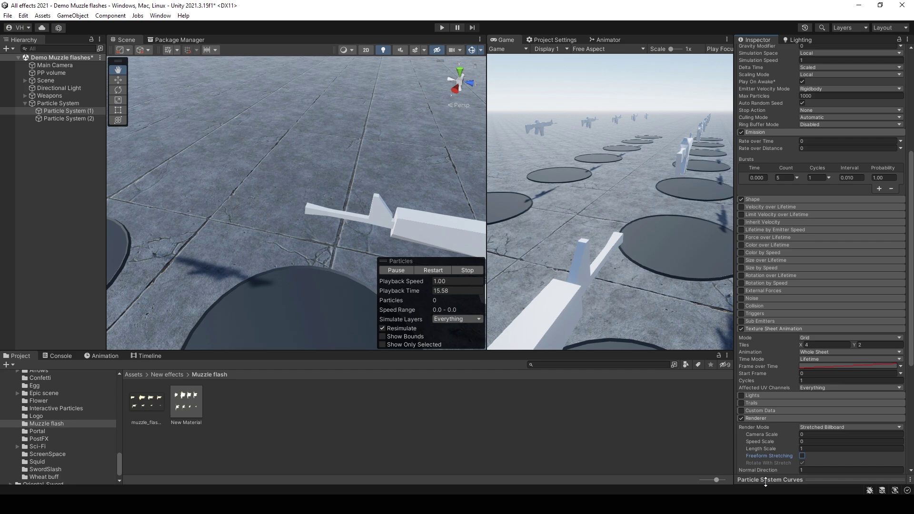
left_click(838, 366)
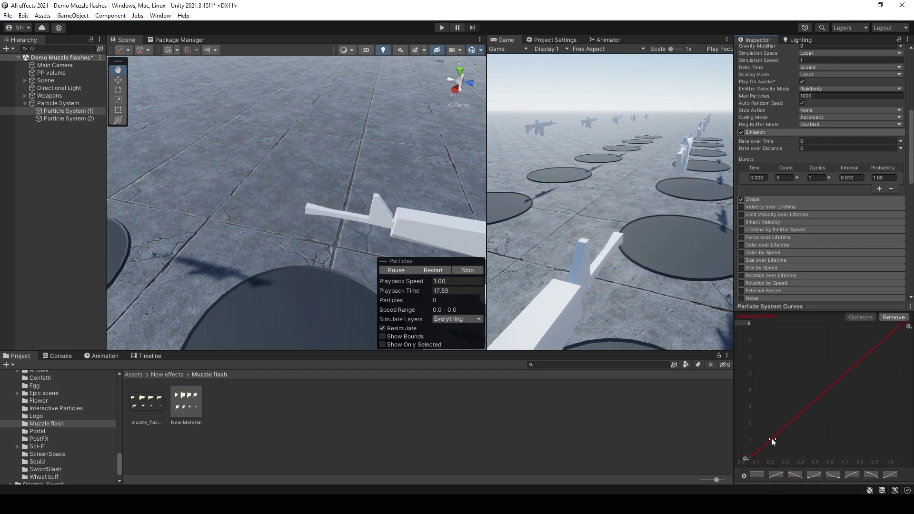
left_click_drag(777, 456, 767, 436)
left_click(903, 324)
left_click_drag(884, 339, 881, 335)
left_click(431, 270)
left_click(435, 271)
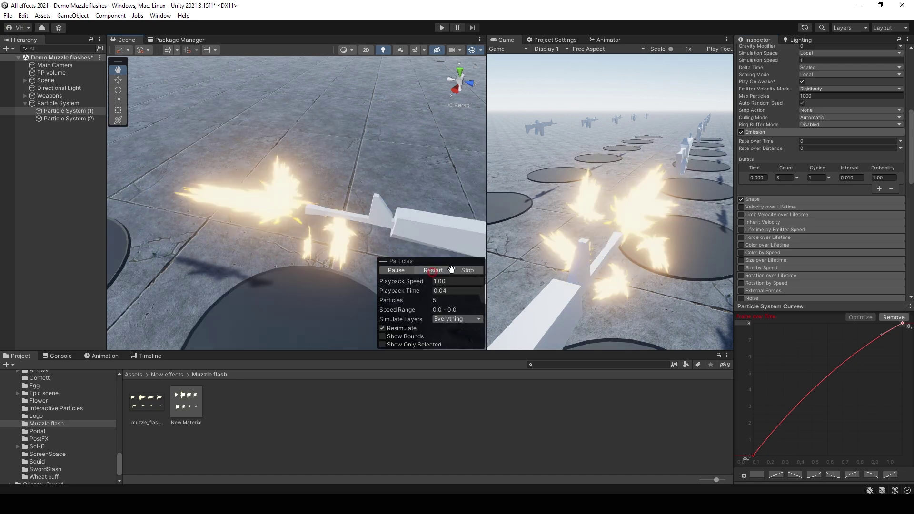
Set the Renderer Pivot X of Particle System (1) to 0 and replay the effect from another angle.
scroll(847, 250, "down", 10)
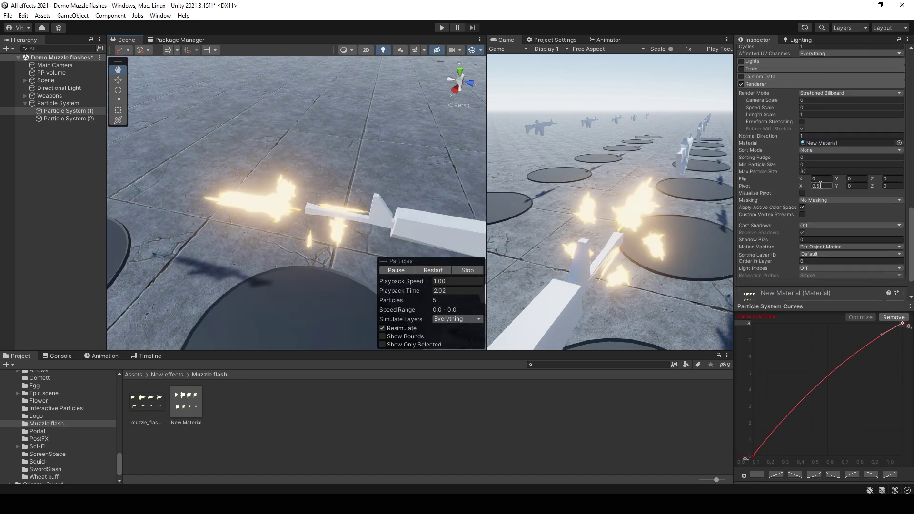
left_click(827, 186)
type("0")
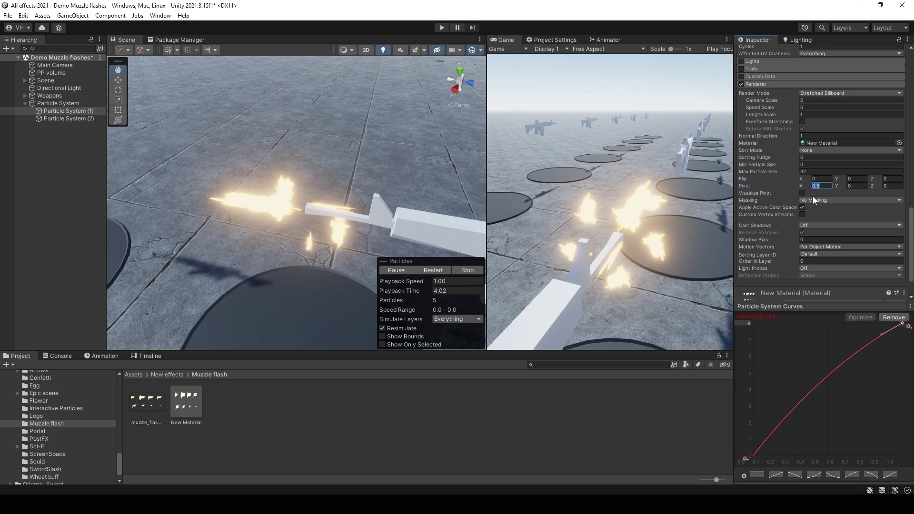
left_click(442, 268)
left_click(436, 270)
right_click_drag(371, 228, 293, 218)
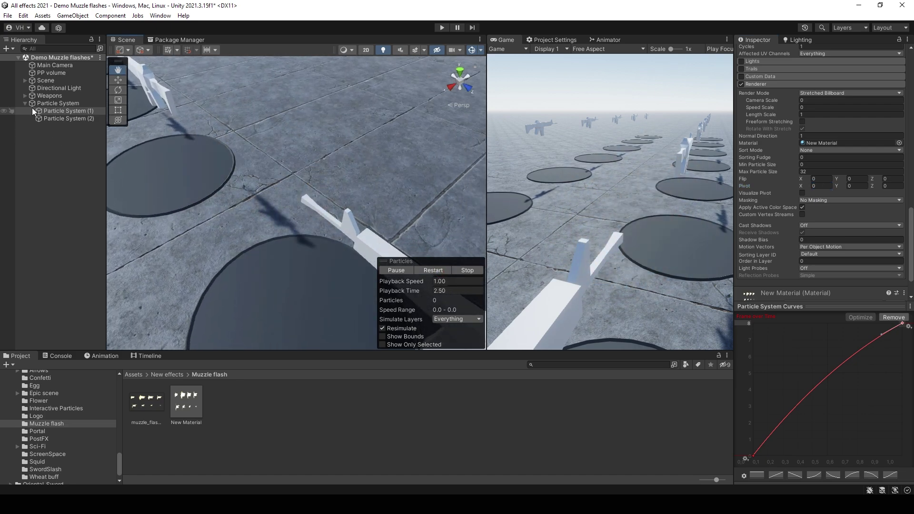
Set the Duration of the parent and both child particle systems together to 0.1.
left_click(56, 119, "shift")
scroll(853, 227, "up", 10)
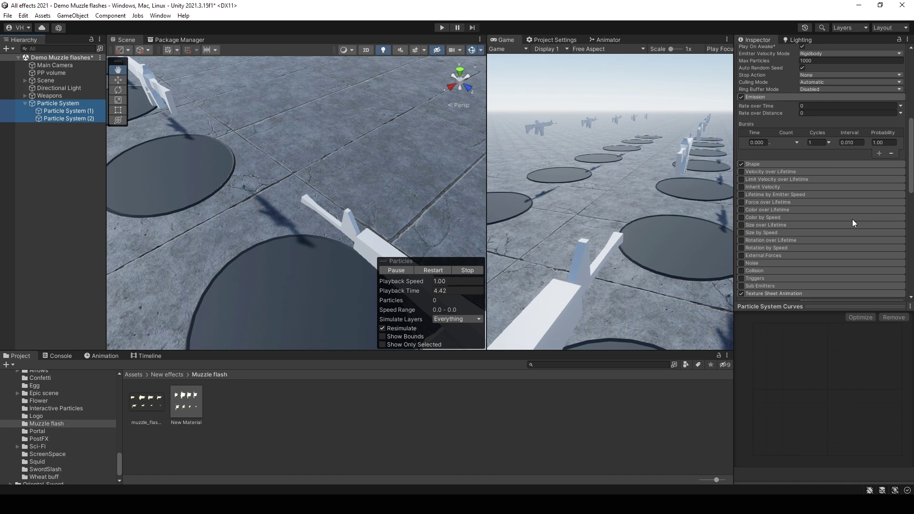
scroll(850, 215, "up", 2)
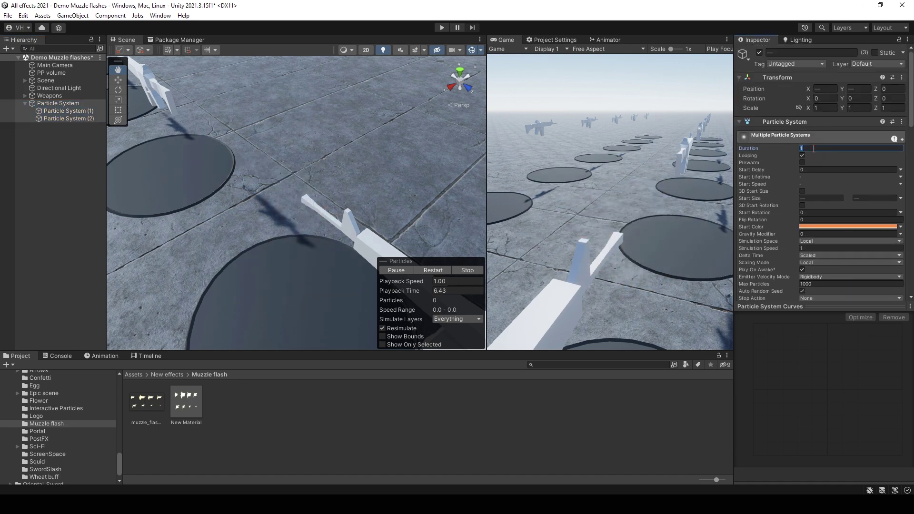
type("0.")
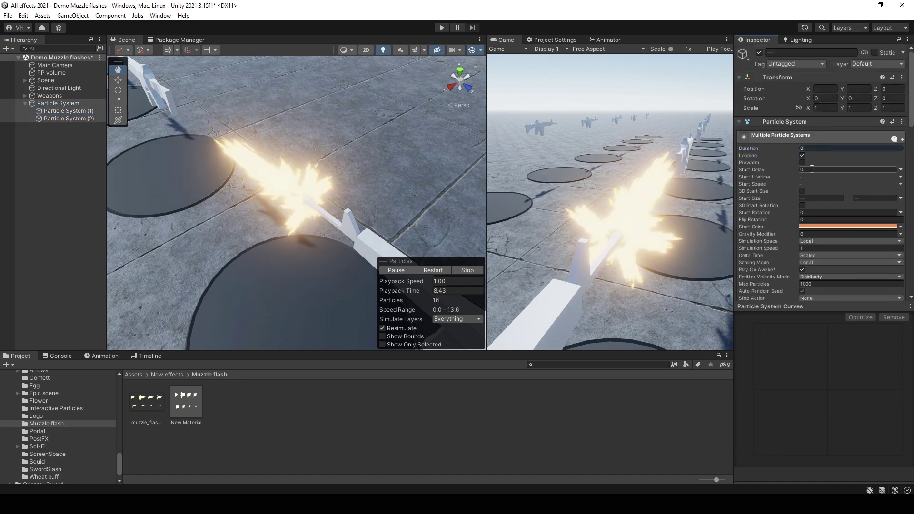
type("01")
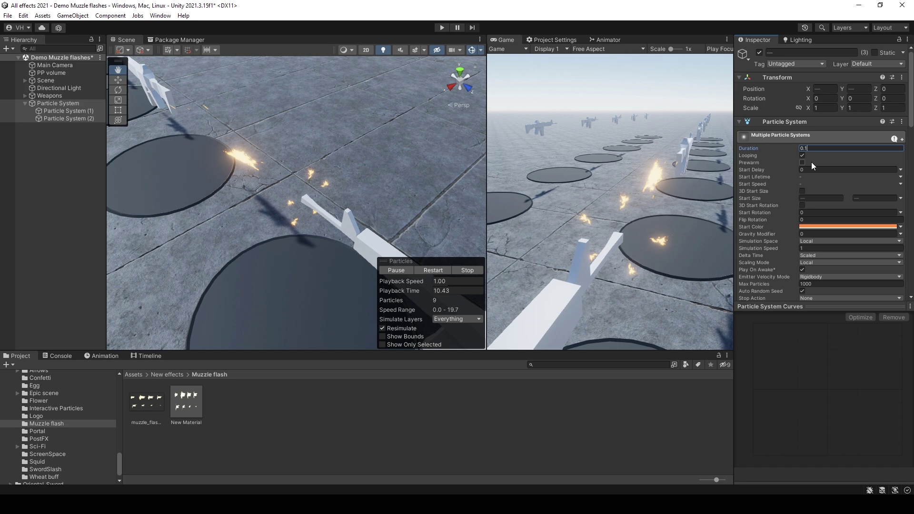
left_click(83, 221)
Set the parent Particle System's Renderer Length Scale to 3 and check the looping flash from another angle.
left_click(57, 104)
right_click_drag(290, 212, 171, 172)
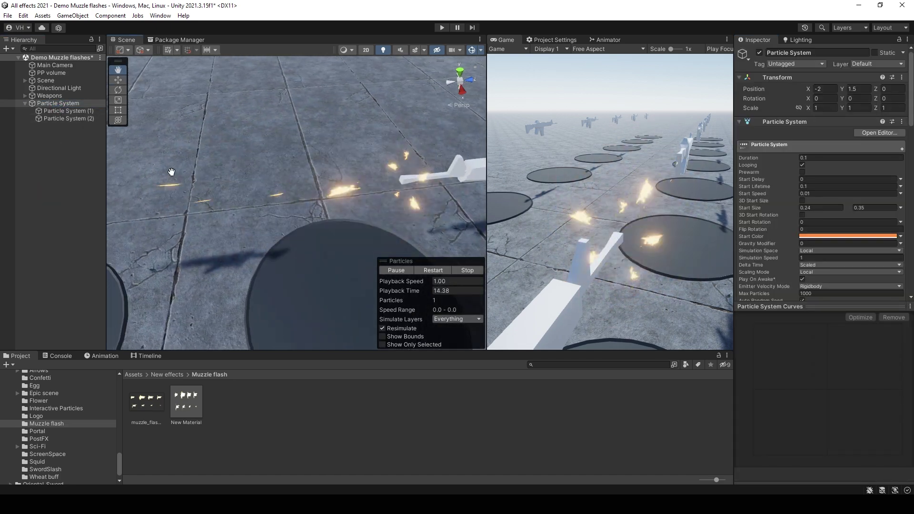
left_click(772, 307)
scroll(785, 304, "down", 10)
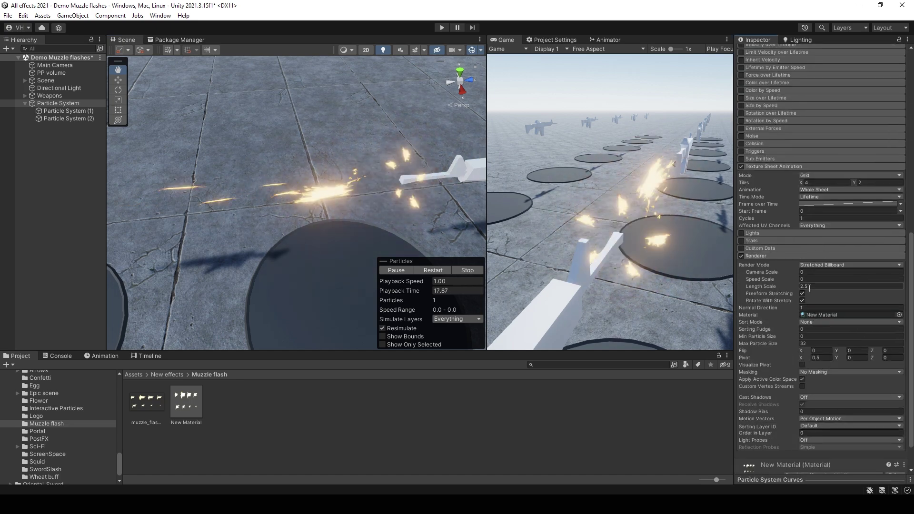
left_click(811, 287)
type("3")
right_click_drag(309, 200, 266, 204)
left_click_drag(265, 205, 164, 202, "alt")
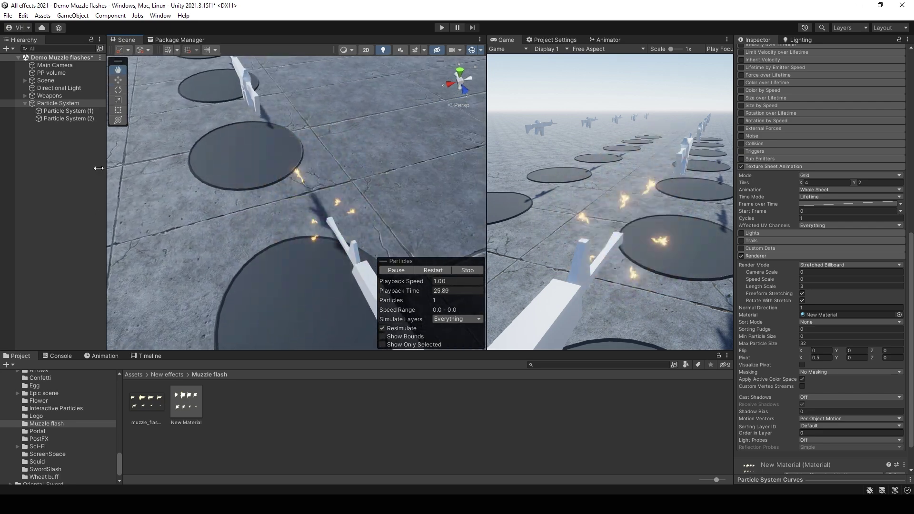
Set the cone Angle in Particle System (2)'s Shape module to 2 and view the looping flash from several angles.
left_click(63, 120)
scroll(808, 213, "up", 5)
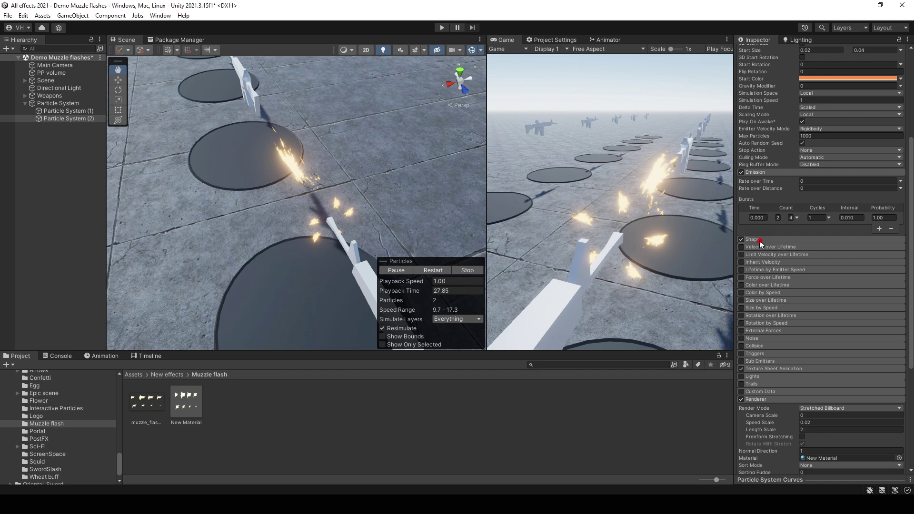
left_click(759, 240)
left_click(817, 256)
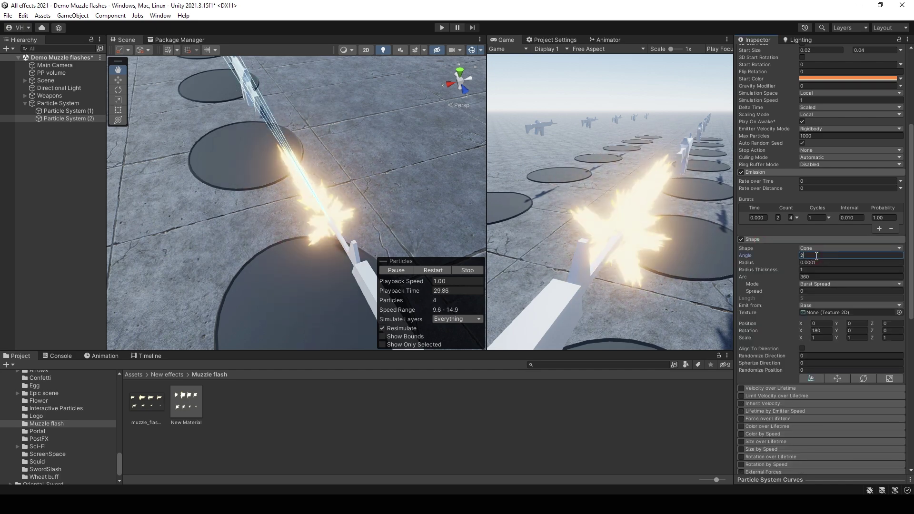
left_click(768, 240)
key("d")
right_click_drag(335, 218, 422, 157)
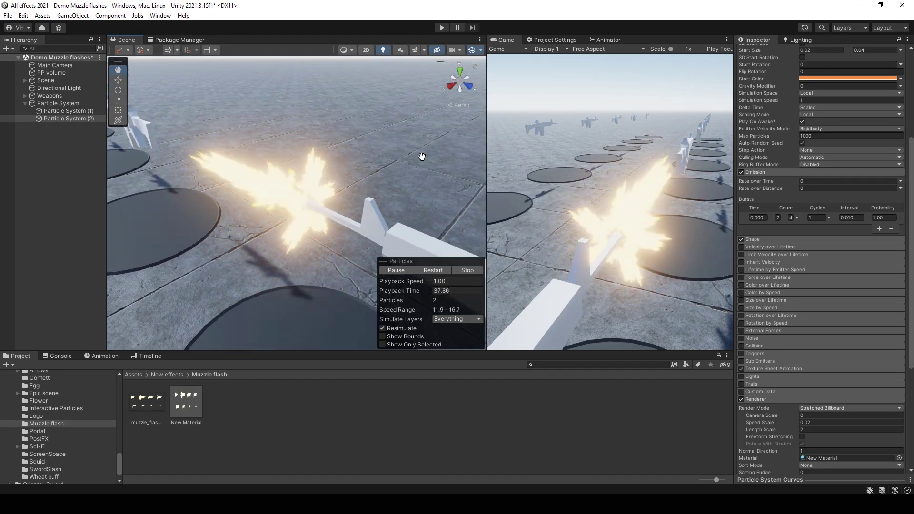
right_click_drag(384, 164, 347, 174)
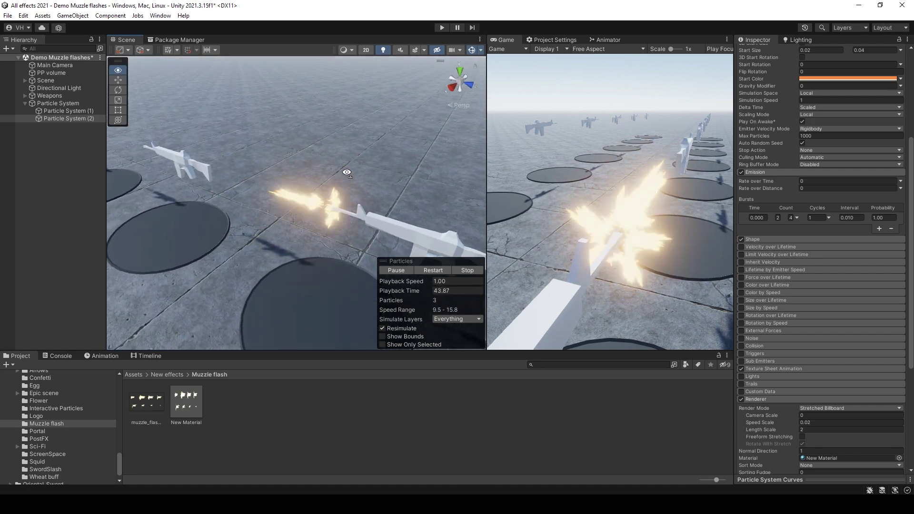